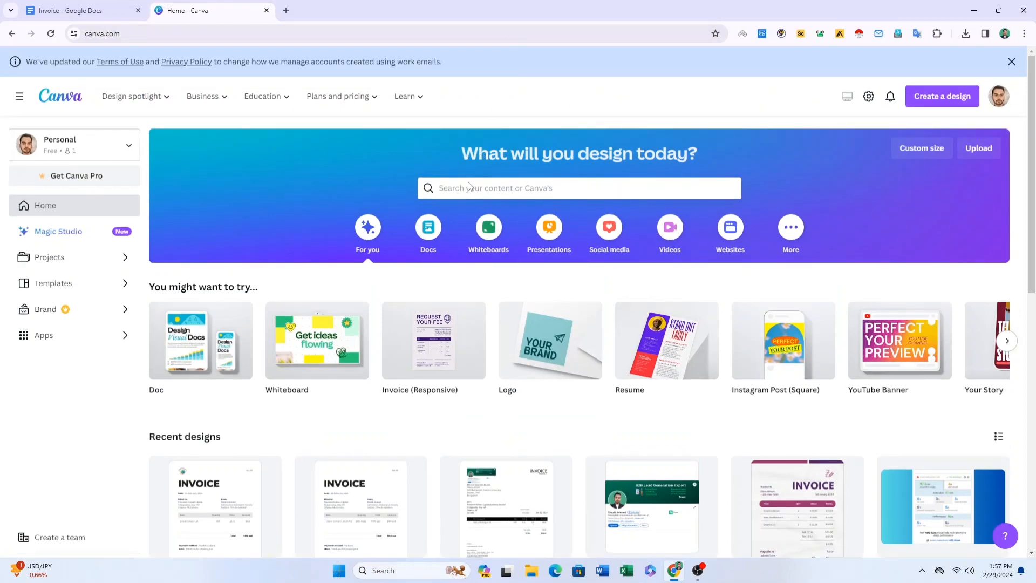
Search the design templates for "invoice"
{"action": "left_click", "coordinate": [465, 188]}
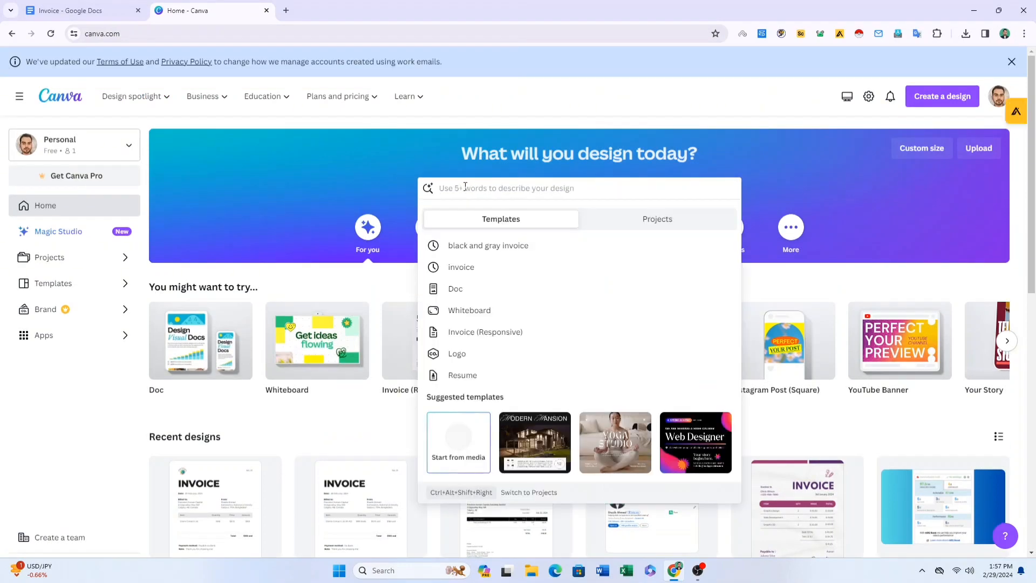
{"action": "type", "text": "inv"}
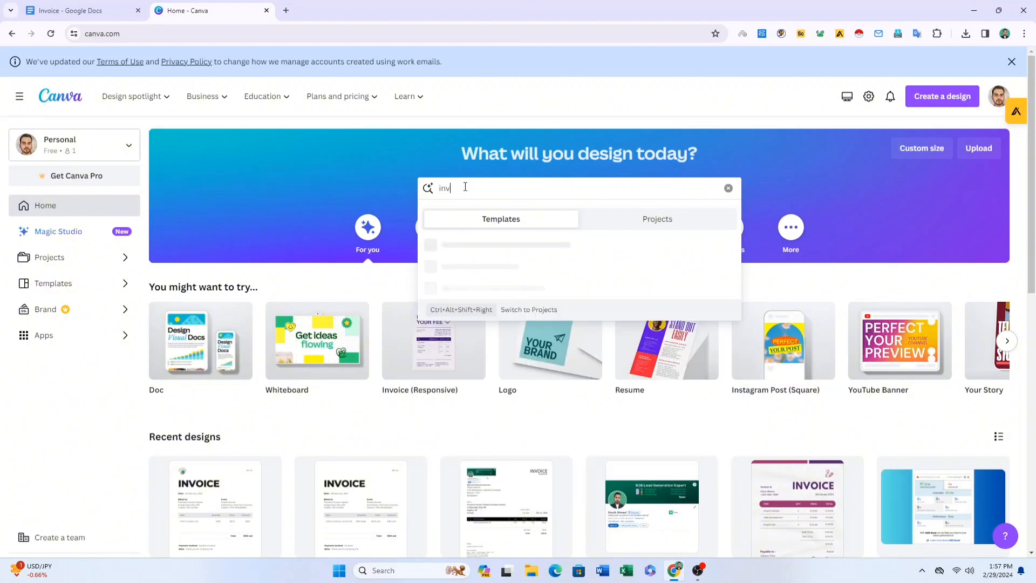
{"action": "type", "text": "oice"}
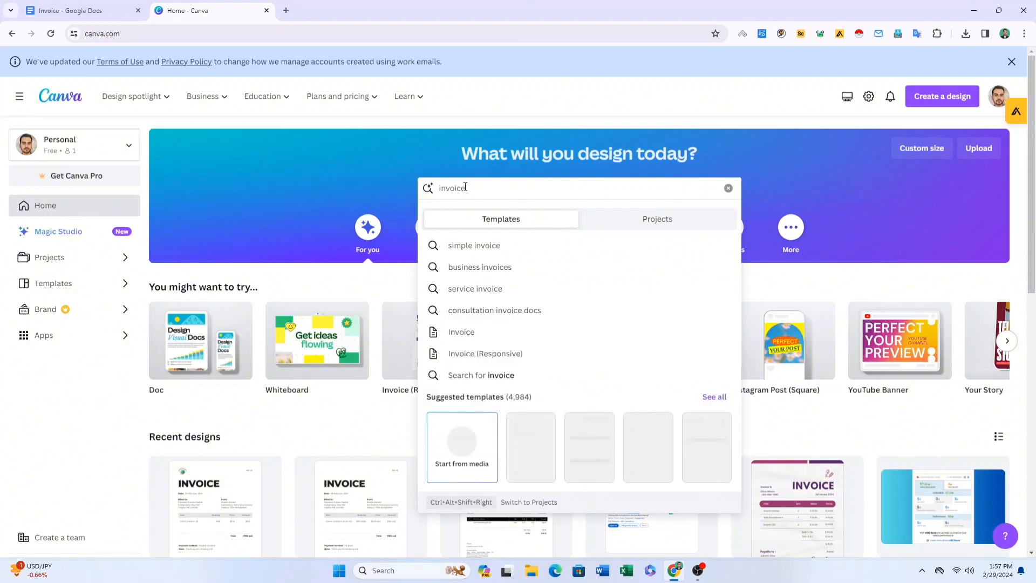
{"action": "key", "text": "Return"}
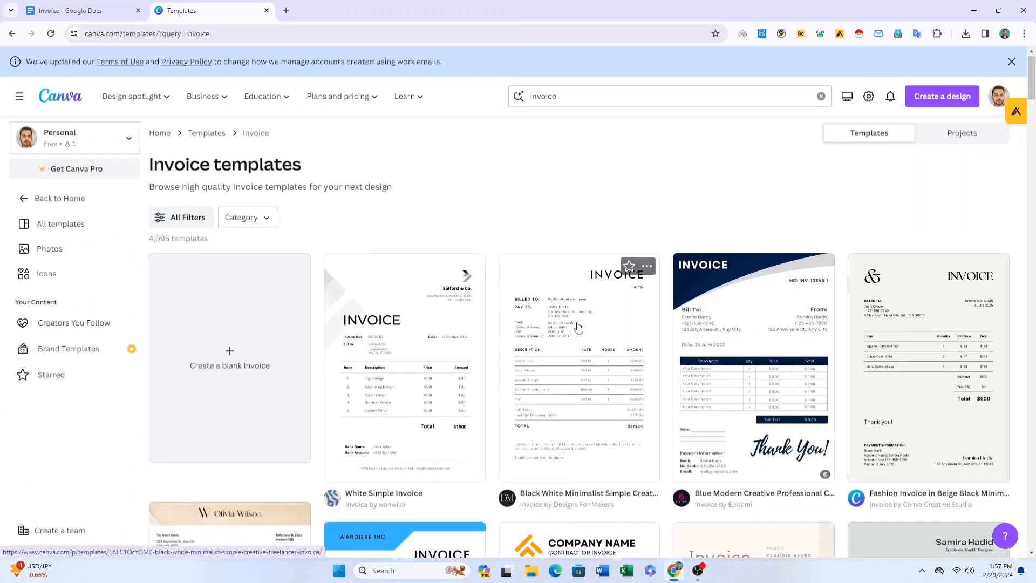
Browse the invoice templates to compare the available layouts and colour styles
{"action": "scroll", "coordinate": [457, 321], "scroll_direction": "down", "scroll_amount": 1}
{"action": "scroll", "coordinate": [747, 310], "scroll_direction": "down", "scroll_amount": 10}
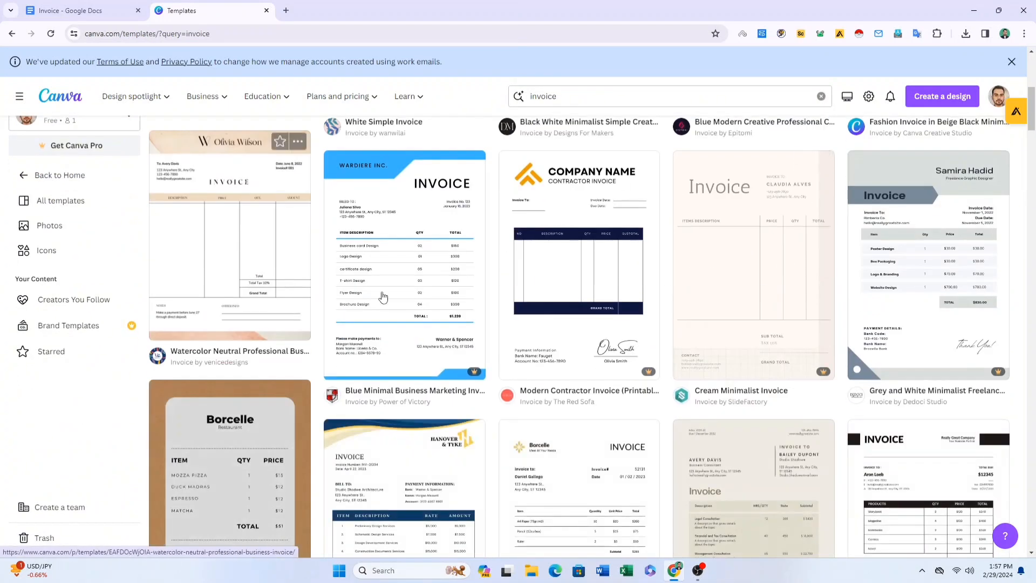
{"action": "scroll", "coordinate": [747, 310], "scroll_direction": "down", "scroll_amount": 15}
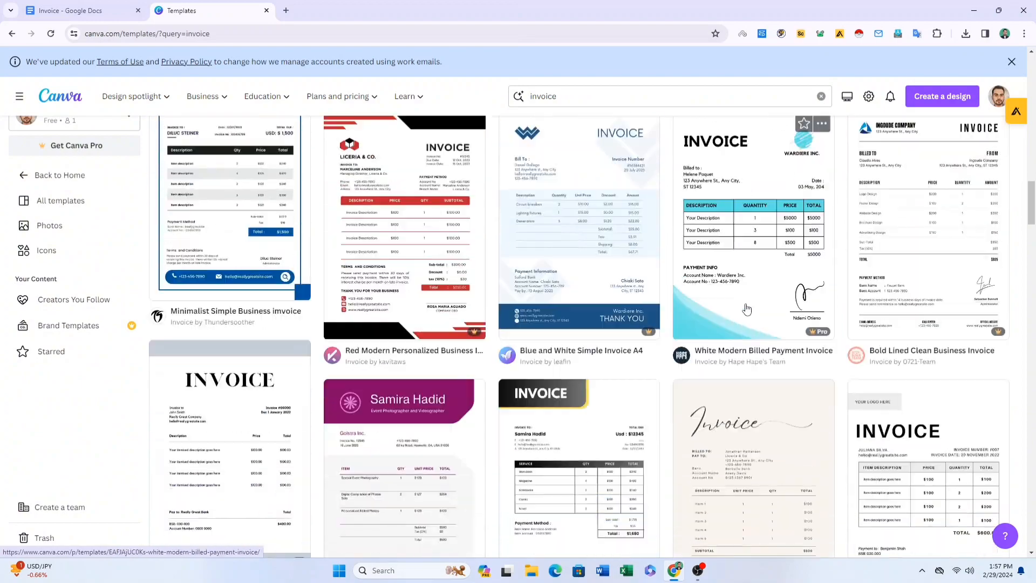
{"action": "scroll", "coordinate": [745, 317], "scroll_direction": "down", "scroll_amount": 15}
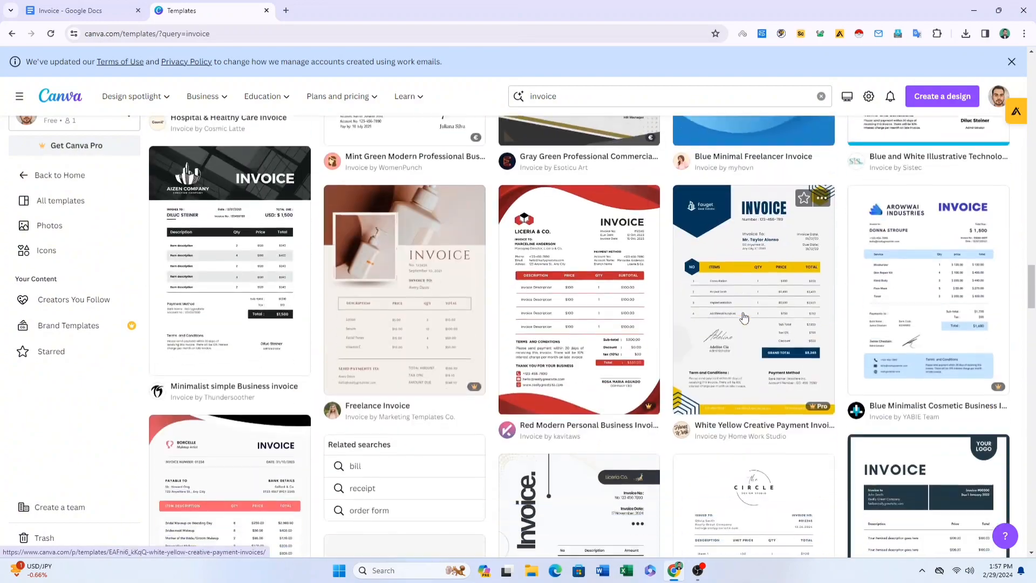
{"action": "scroll", "coordinate": [746, 318], "scroll_direction": "down", "scroll_amount": 4}
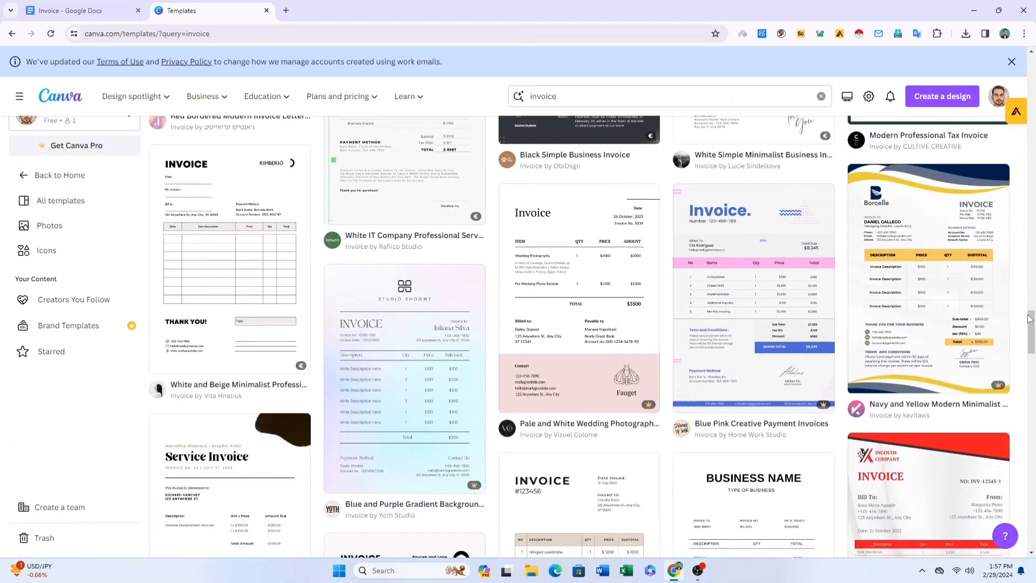
{"action": "left_click_drag", "start_coordinate": [1032, 328], "coordinate": [1034, 34]}
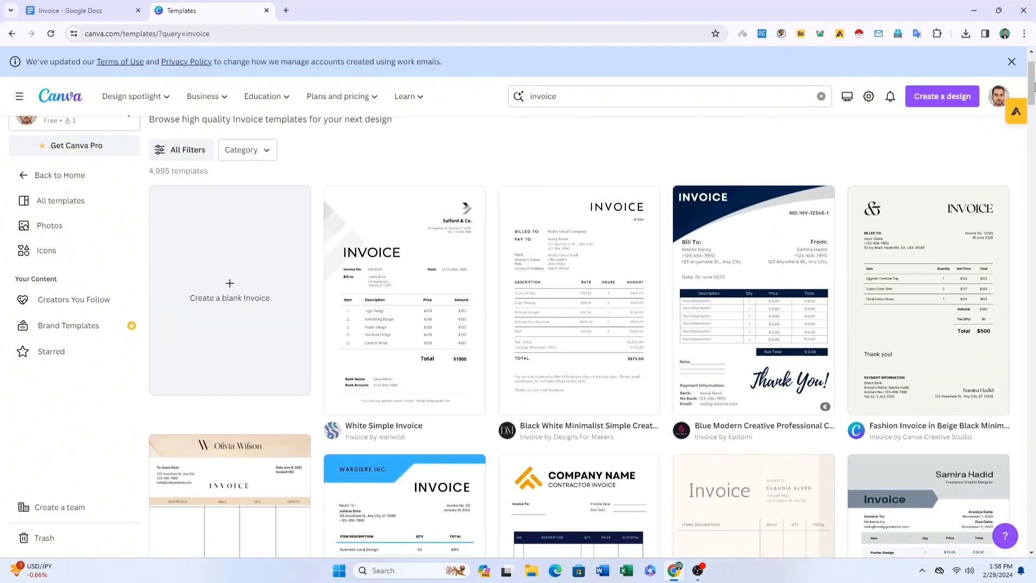
{"action": "left_click_drag", "start_coordinate": [1035, 86], "coordinate": [1033, 32]}
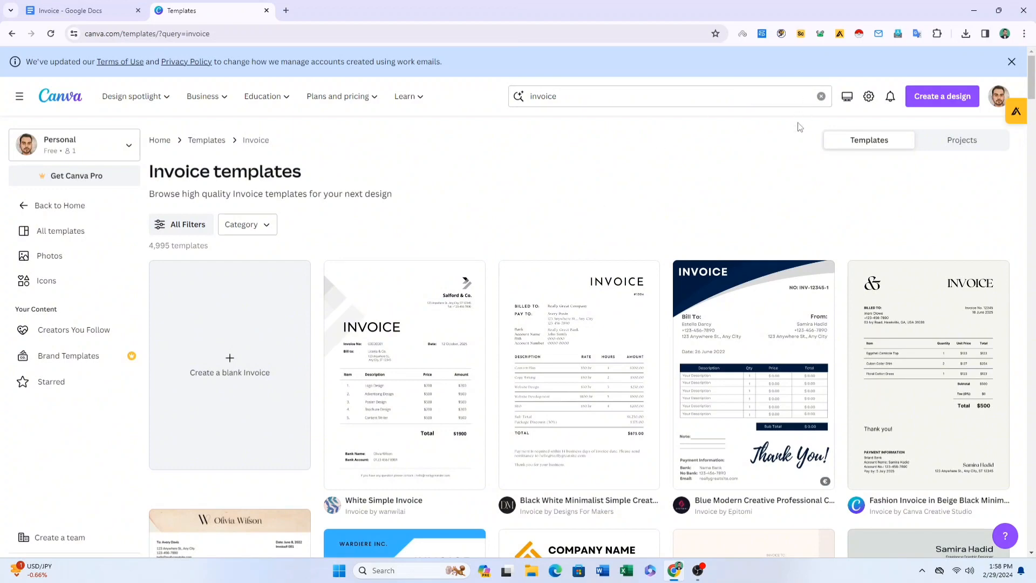
Replace the template search with "black and gray invoice" and run it
{"action": "left_click", "coordinate": [821, 96]}
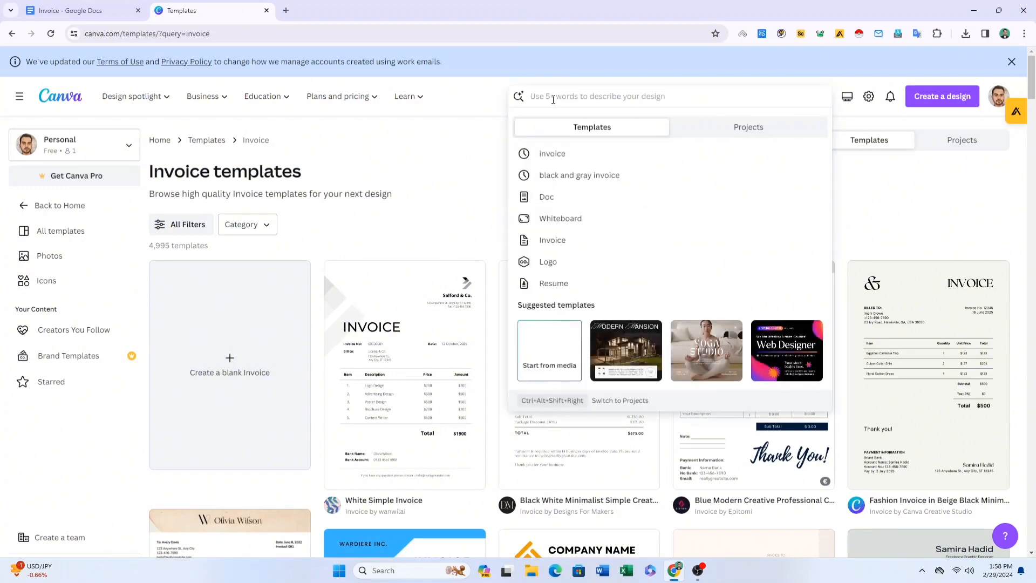
{"action": "type", "text": "ba"}
{"action": "key", "text": "BackSpace"}
{"action": "key", "text": "BackSpace"}
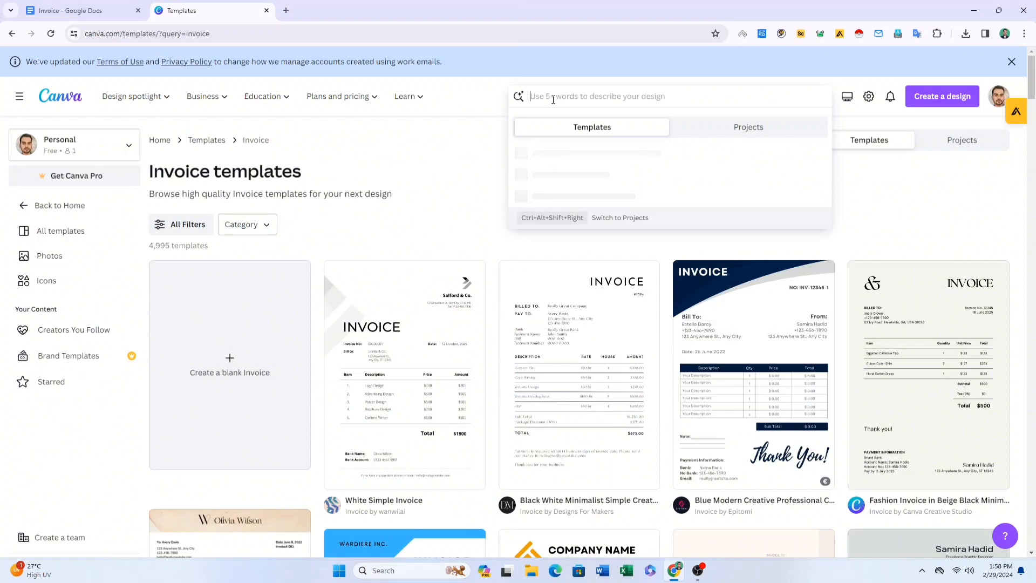
{"action": "type", "text": "blac"}
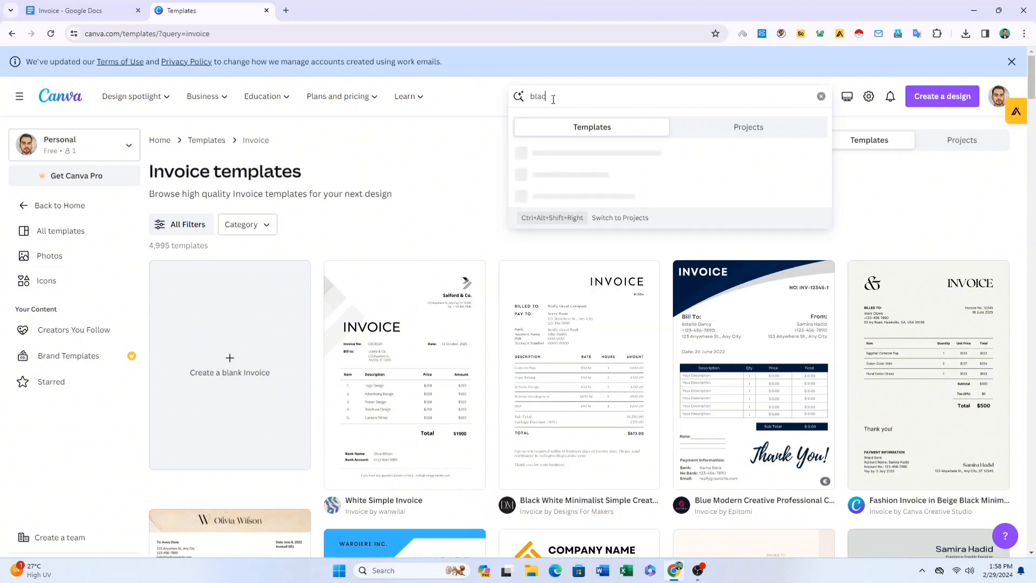
{"action": "type", "text": "k and gray in"}
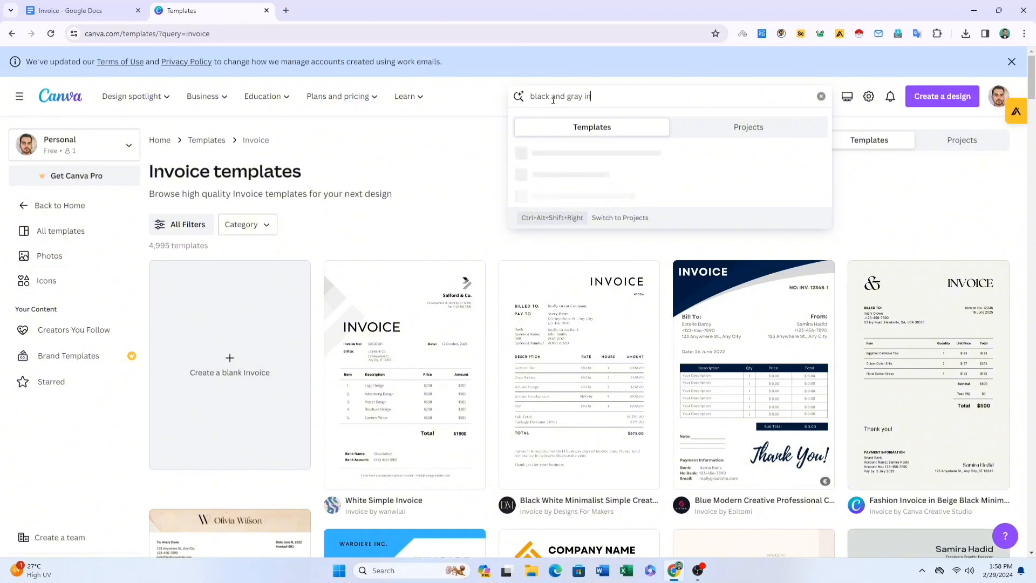
{"action": "type", "text": "voi"}
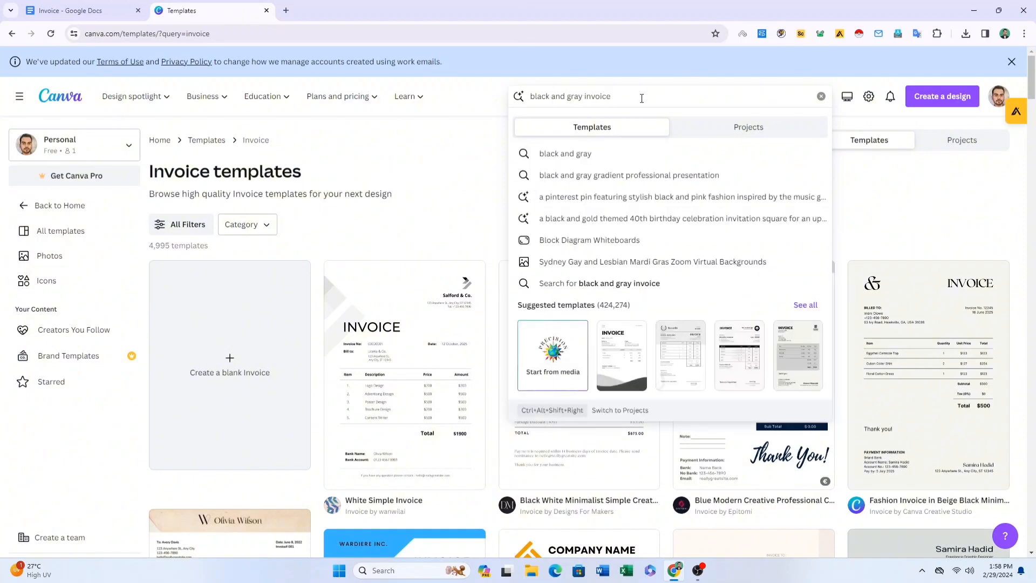
{"action": "type", "text": "ce"}
{"action": "key", "text": "Return"}
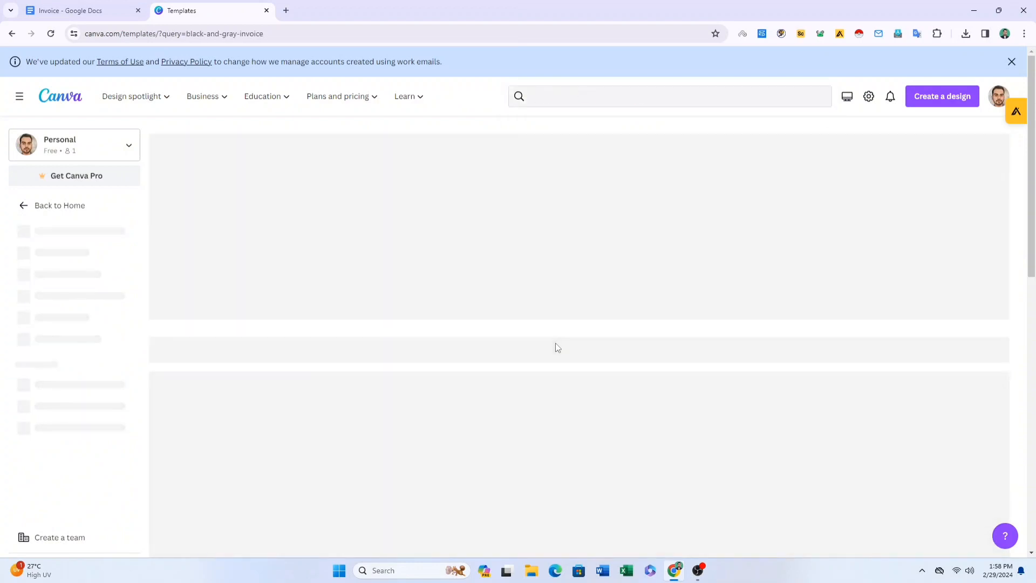
Open the Black And Gray Minimal Freelancer Invoice template for customization
{"action": "scroll", "coordinate": [558, 347], "scroll_direction": "down", "scroll_amount": 2}
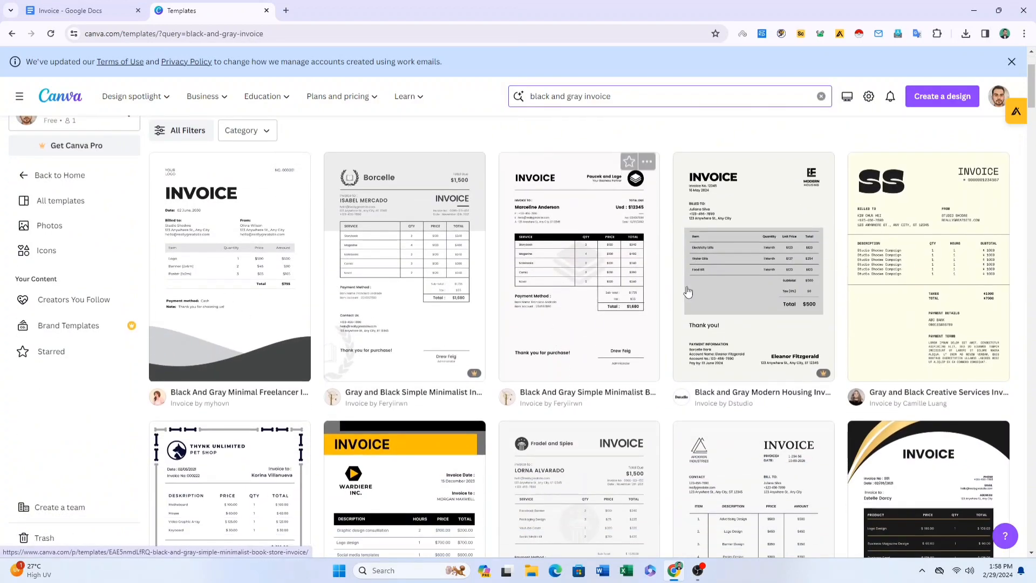
{"action": "scroll", "coordinate": [687, 291], "scroll_direction": "down", "scroll_amount": 4}
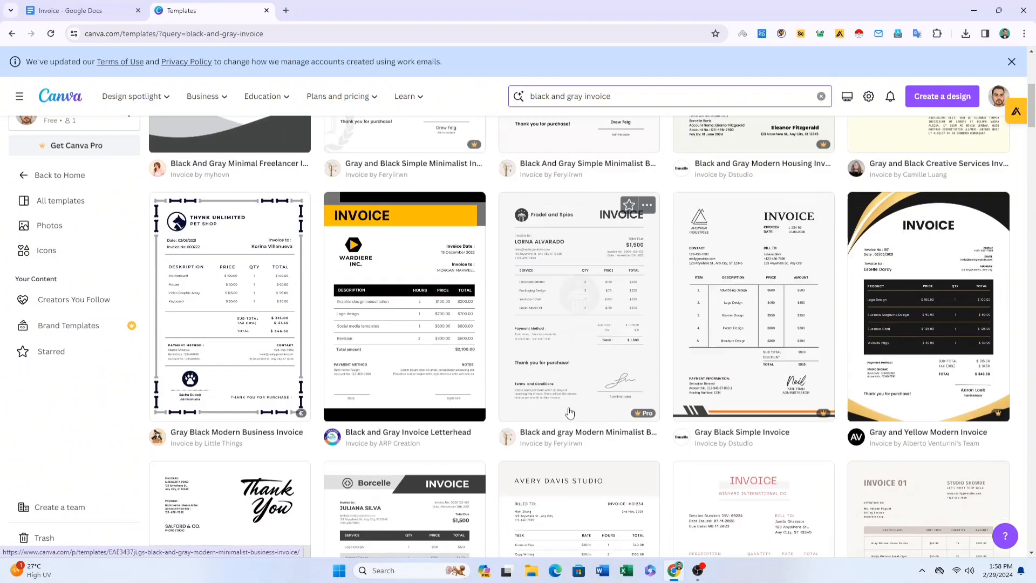
{"action": "scroll", "coordinate": [569, 413], "scroll_direction": "up", "scroll_amount": 6}
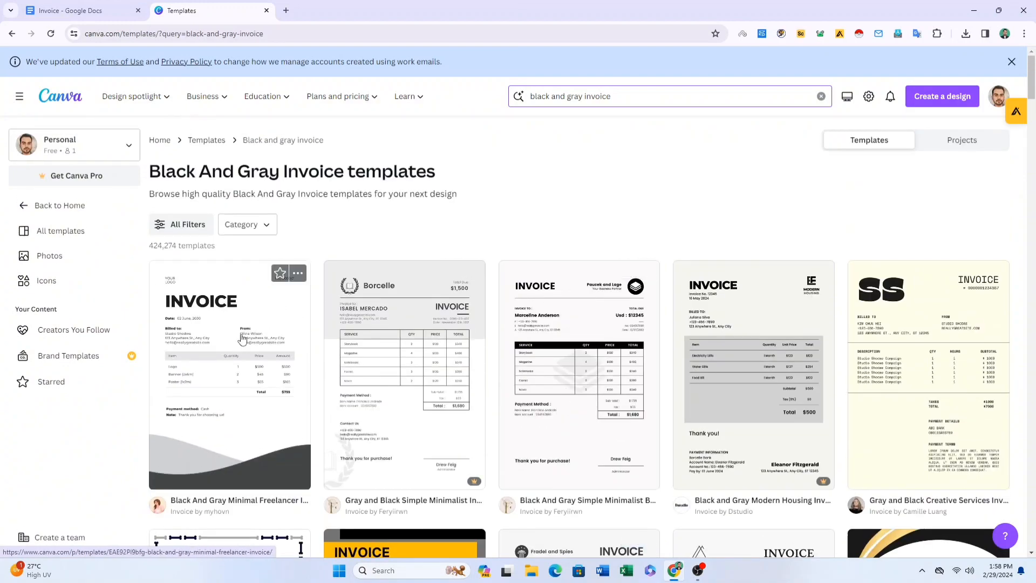
{"action": "left_click", "coordinate": [225, 339]}
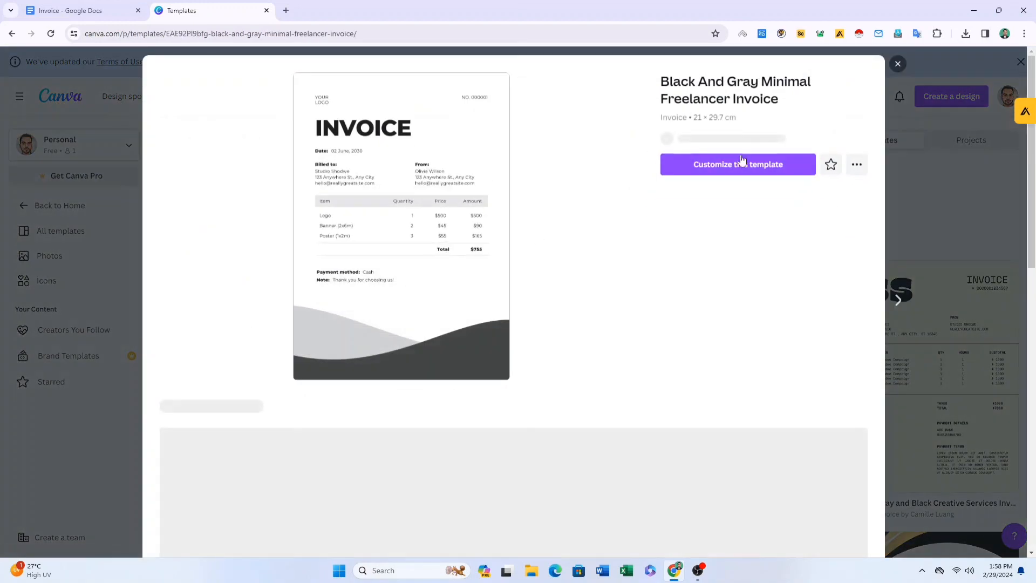
{"action": "left_click", "coordinate": [728, 200]}
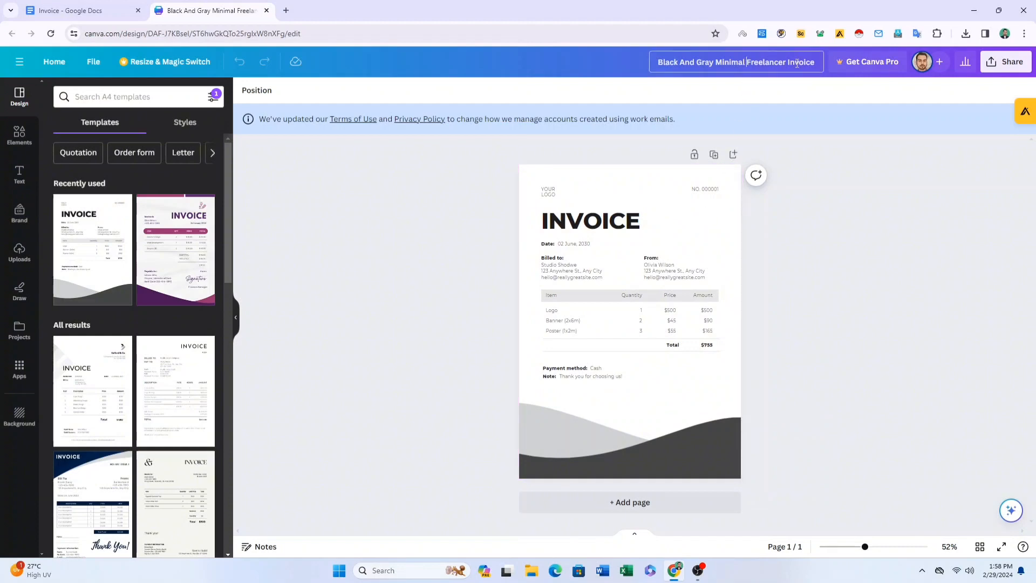
Shorten the design's title to "Invoice"
{"action": "left_click_drag", "start_coordinate": [773, 61], "coordinate": [657, 62]}
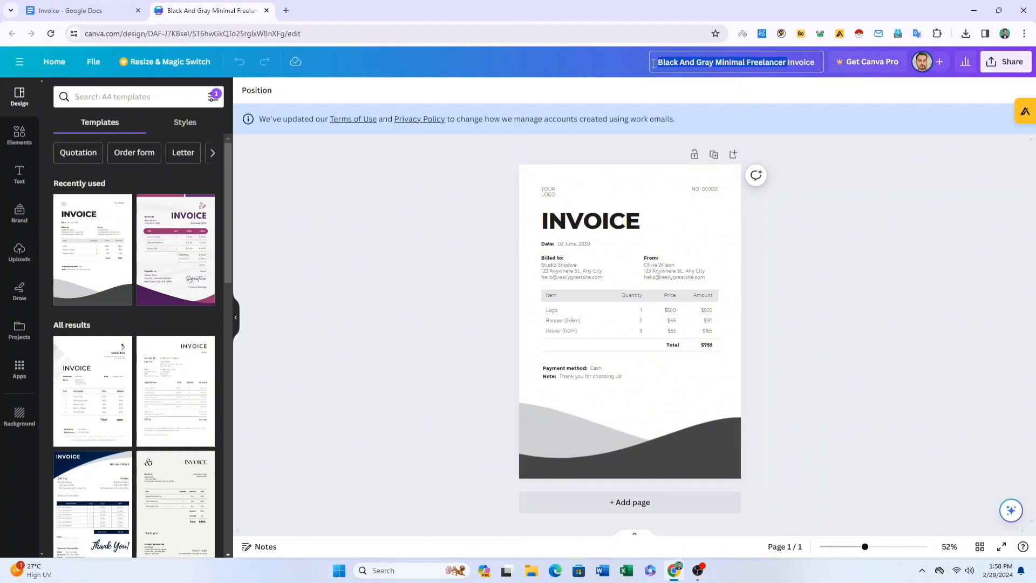
{"action": "key", "text": "BackSpace"}
{"action": "left_click", "coordinate": [852, 302]}
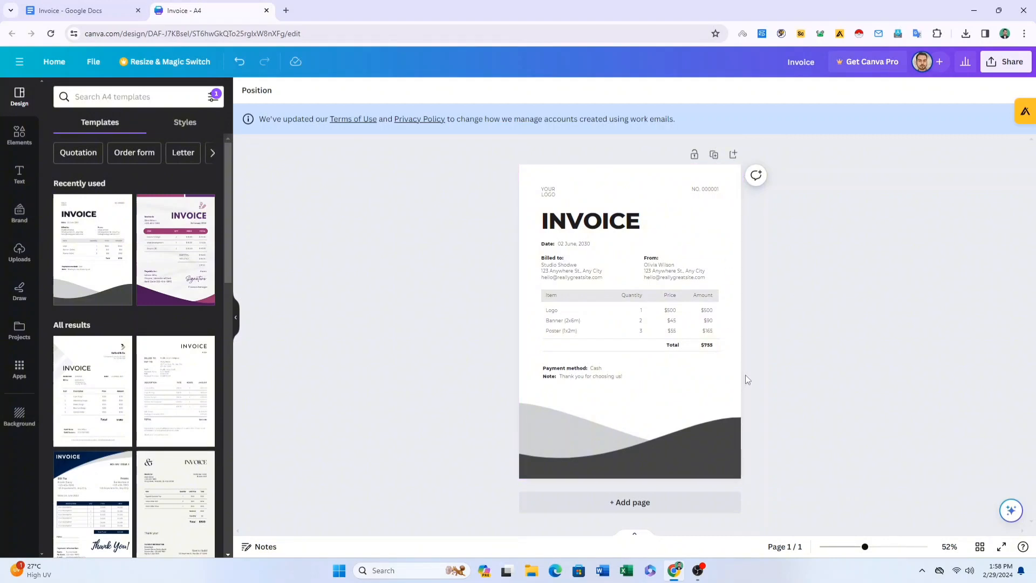
Delete the "YOUR LOGO" placeholder and shorten the invoice number to 01
{"action": "left_click", "coordinate": [558, 199]}
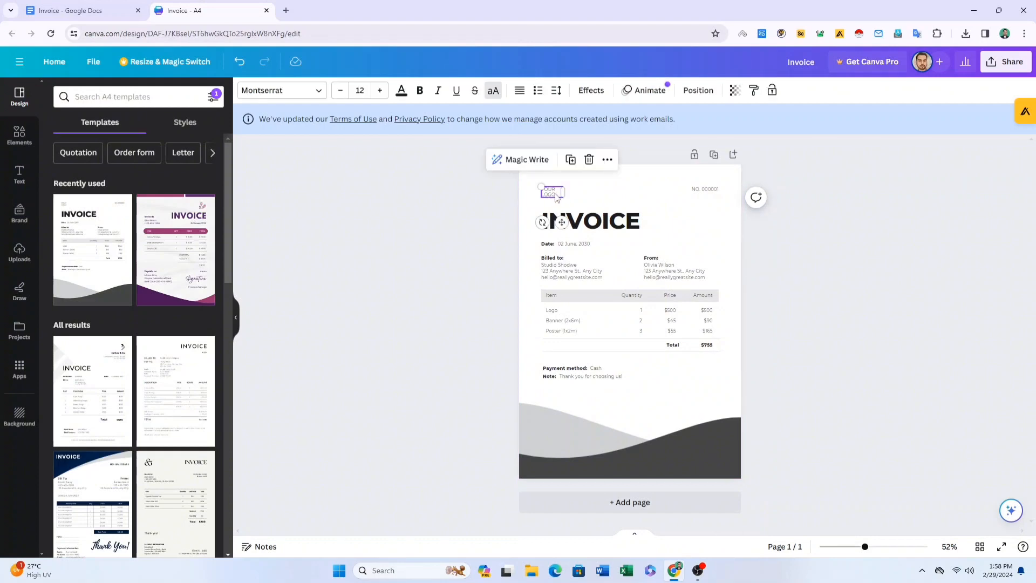
{"action": "left_click", "coordinate": [591, 164]}
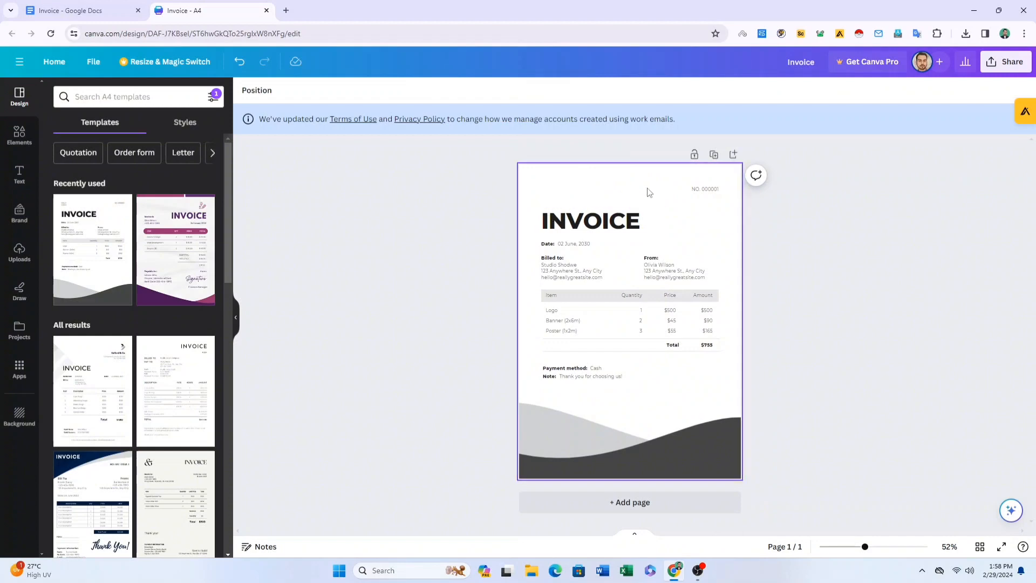
{"action": "left_click", "coordinate": [711, 192]}
{"action": "left_click", "coordinate": [710, 193]}
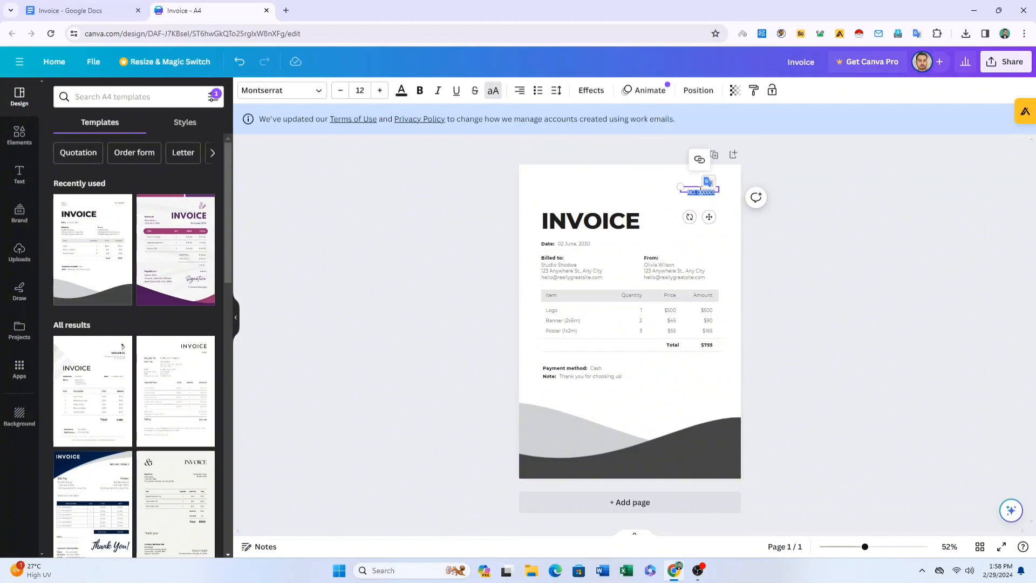
{"action": "left_click", "coordinate": [699, 192]}
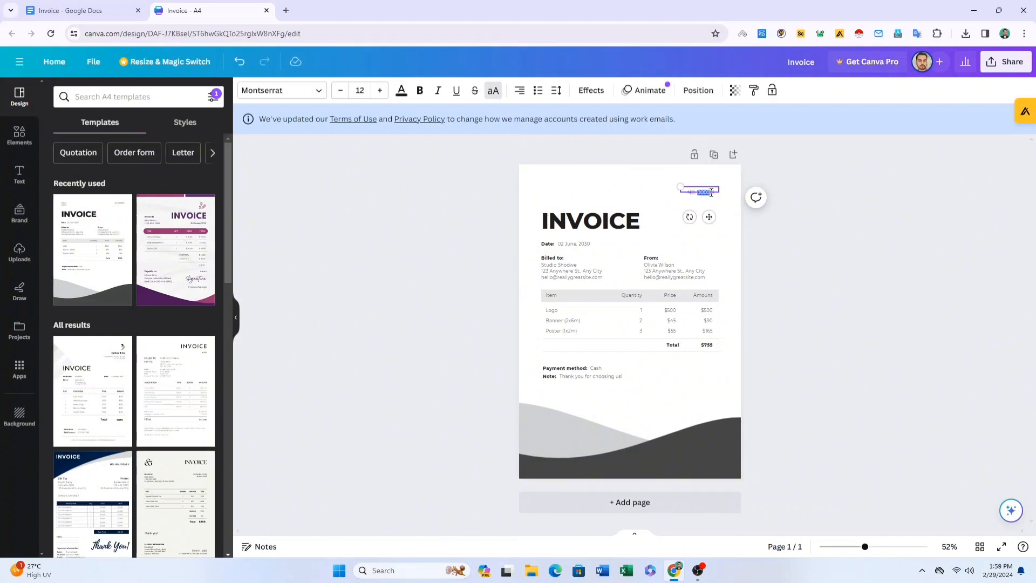
{"action": "key", "text": "BackSpace"}
{"action": "left_click", "coordinate": [727, 201]}
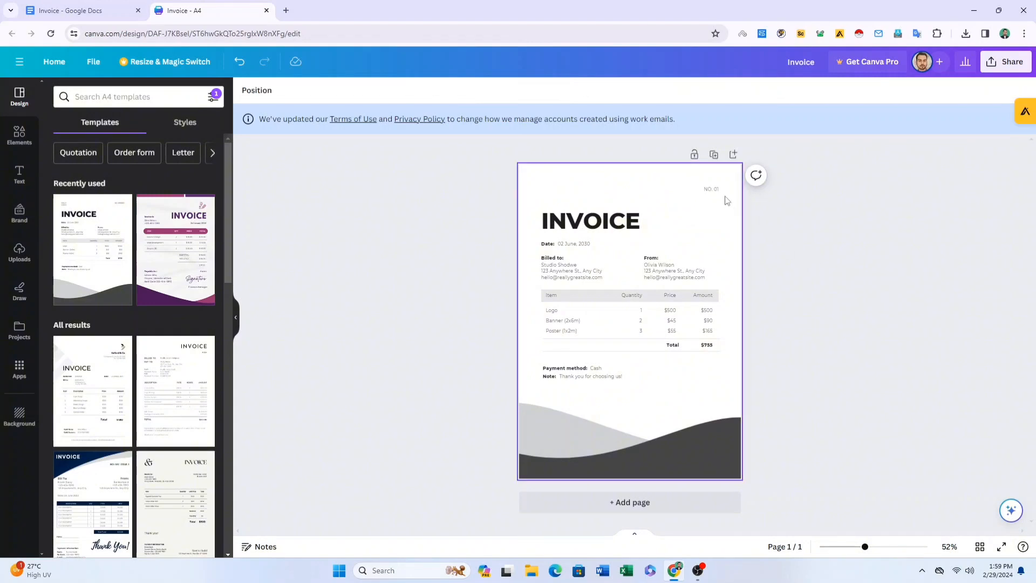
Set the invoice date to "29 February, 2024" and widen its text box to fit the date on one line
{"action": "left_click", "coordinate": [565, 245]}
{"action": "double_click", "coordinate": [568, 246]}
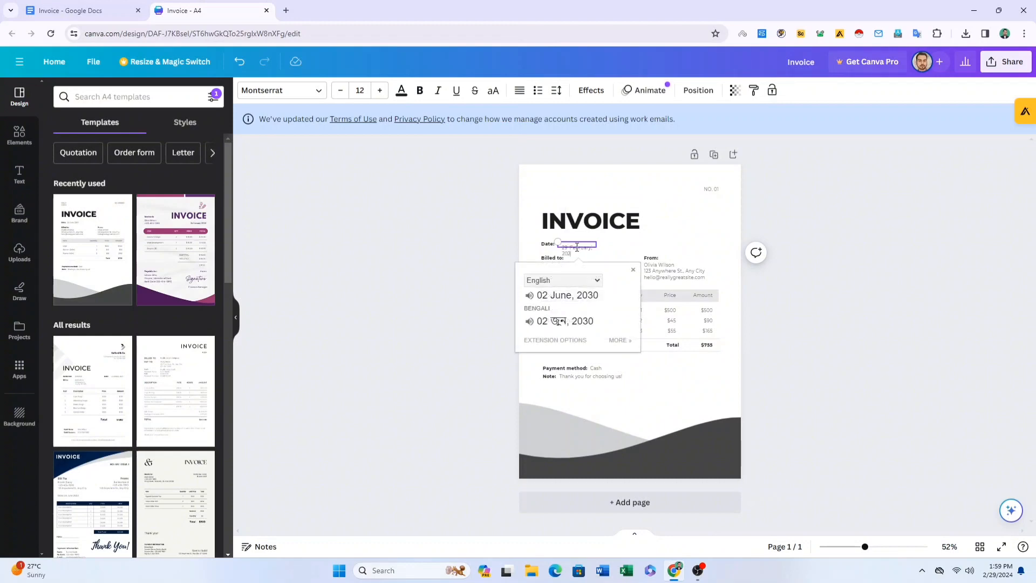
{"action": "left_click", "coordinate": [723, 250]}
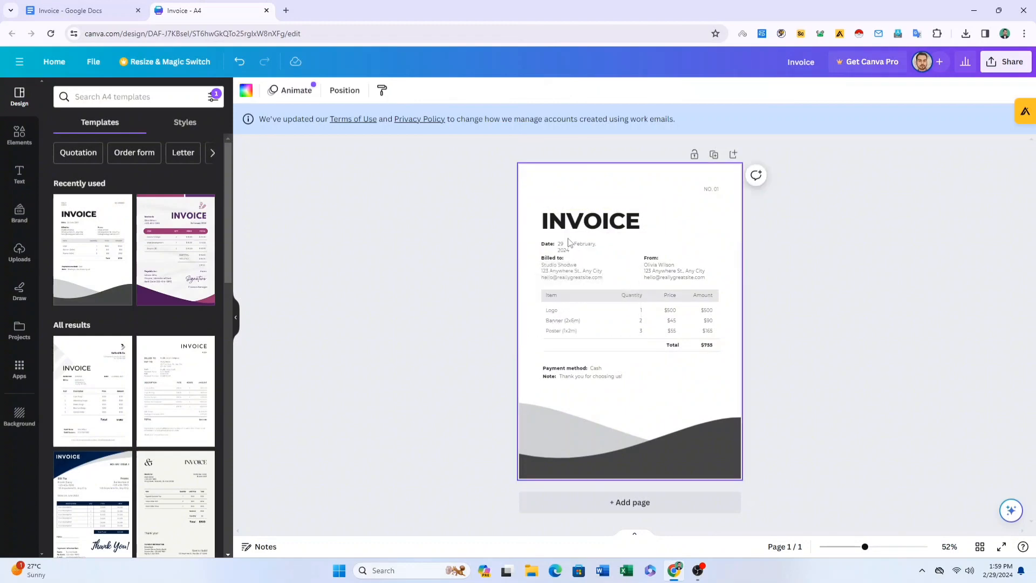
{"action": "left_click", "coordinate": [593, 249]}
{"action": "left_click_drag", "start_coordinate": [597, 244], "coordinate": [604, 245]}
{"action": "left_click", "coordinate": [681, 248]}
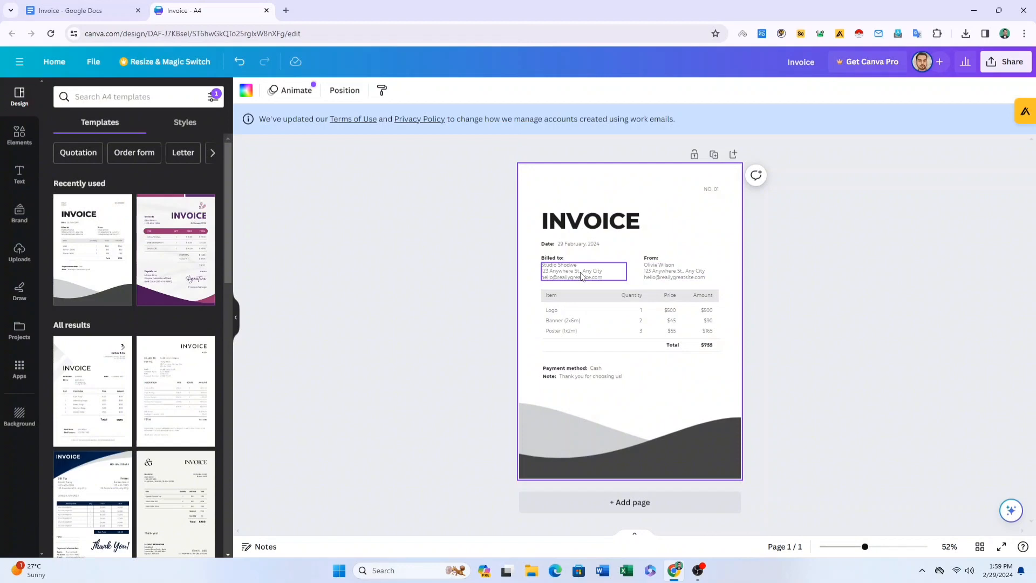
Switch to the Invoice document in Google Docs and copy the company name and address under "Billed to"
{"action": "left_click", "coordinate": [81, 10]}
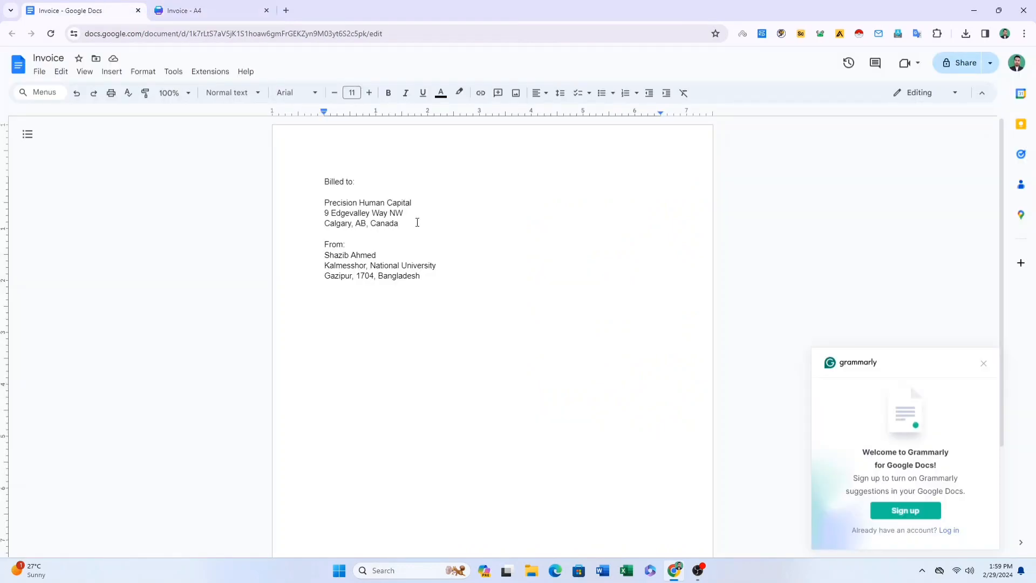
{"action": "left_click_drag", "start_coordinate": [404, 223], "coordinate": [324, 205]}
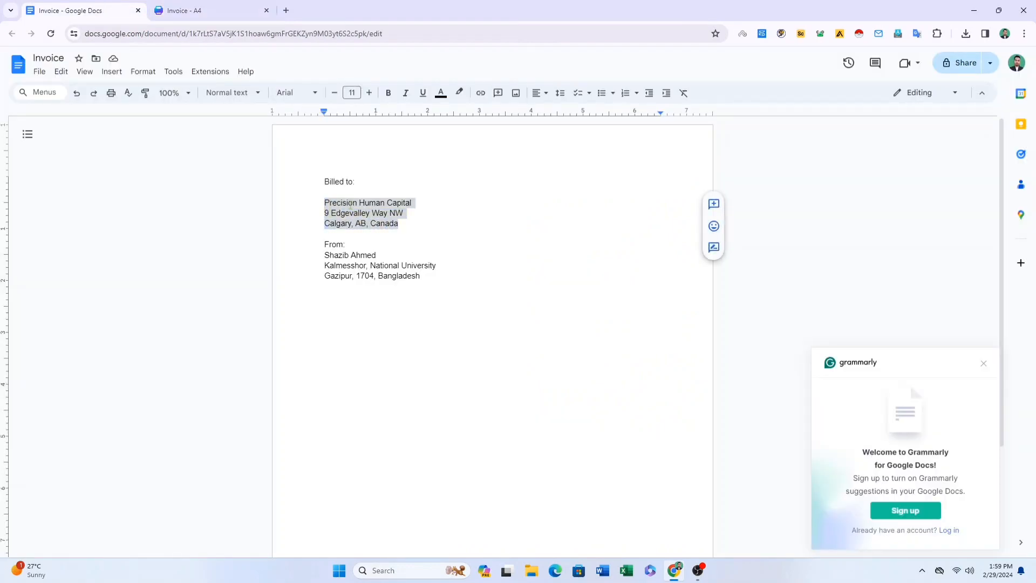
{"action": "right_click", "coordinate": [350, 205]}
{"action": "left_click", "coordinate": [379, 232]}
Switch back to the Canva invoice and replace the "Billed to" placeholder details with the copied company name and address
{"action": "left_click", "coordinate": [181, 10]}
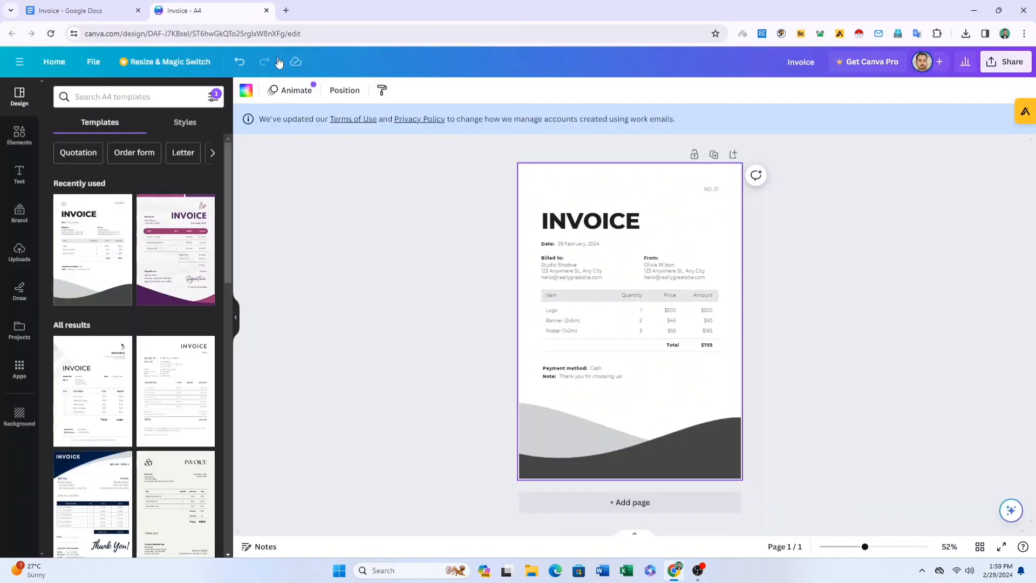
{"action": "left_click", "coordinate": [575, 281]}
{"action": "double_click", "coordinate": [587, 277]}
{"action": "right_click", "coordinate": [585, 276]}
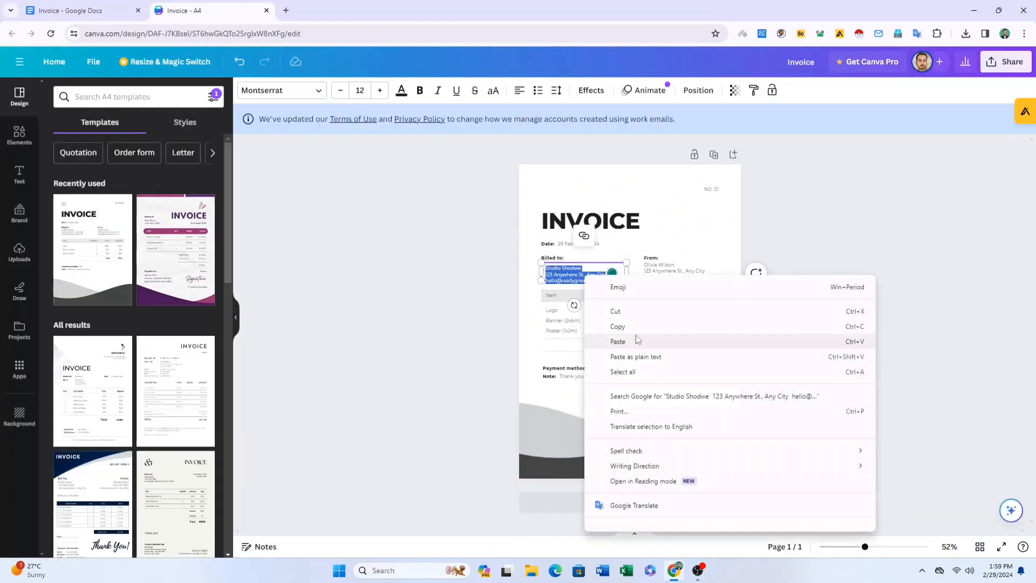
{"action": "left_click", "coordinate": [618, 341]}
{"action": "left_click", "coordinate": [678, 260]}
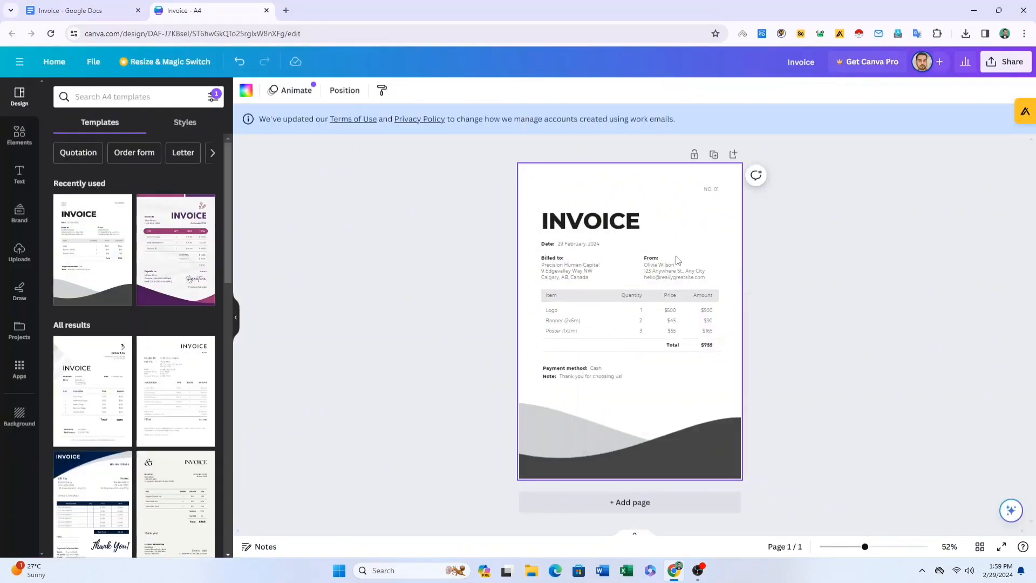
Switch to the Invoice document in Google Docs and copy the sender's name and address under "From"
{"action": "left_click", "coordinate": [682, 277]}
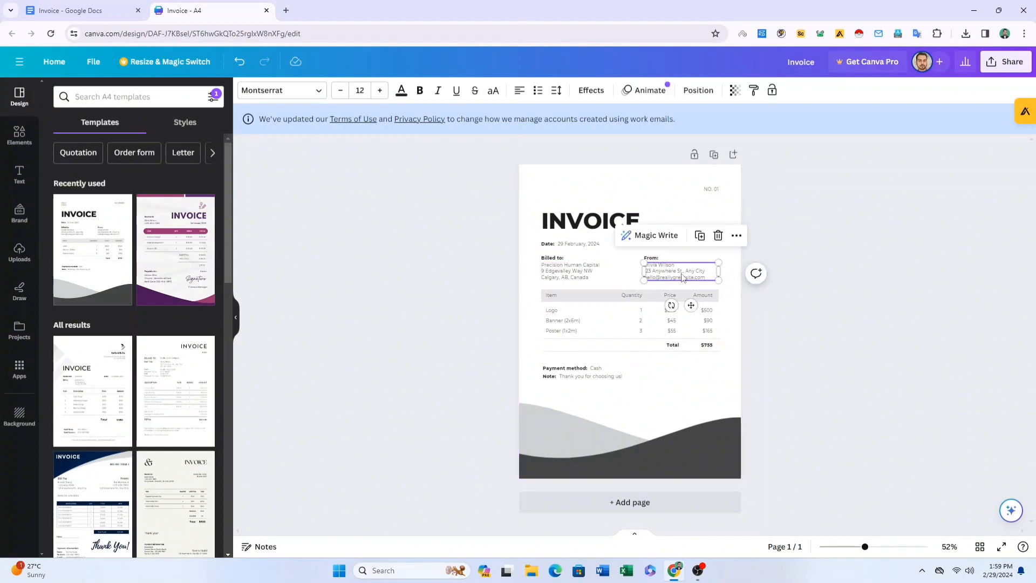
{"action": "left_click", "coordinate": [108, 11]}
{"action": "left_click_drag", "start_coordinate": [422, 276], "coordinate": [336, 258]}
{"action": "right_click", "coordinate": [337, 258]}
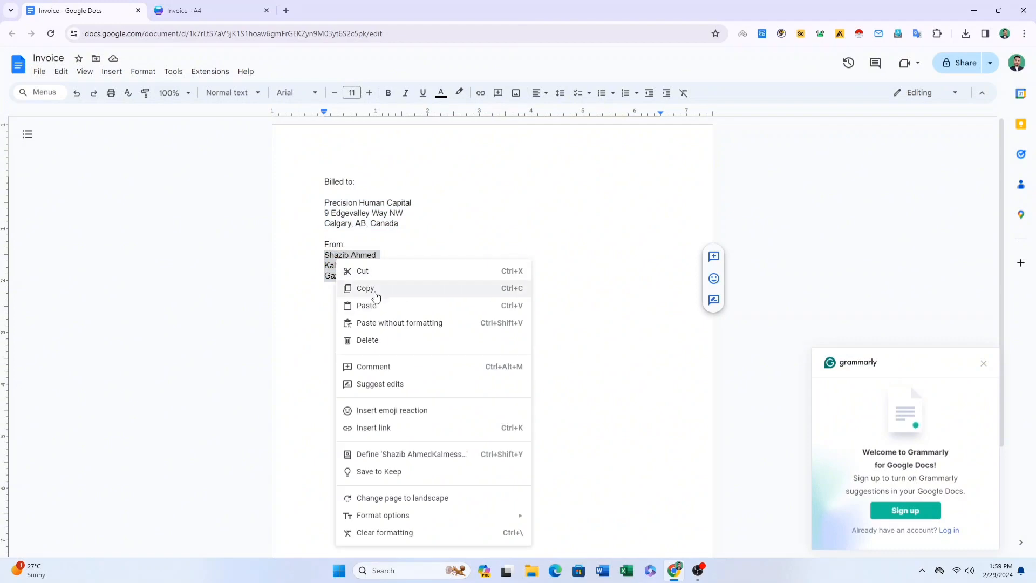
{"action": "left_click", "coordinate": [375, 290]}
Return to the Canva invoice and replace the "From" placeholder details with the copied sender name and address
{"action": "left_click", "coordinate": [183, 10]}
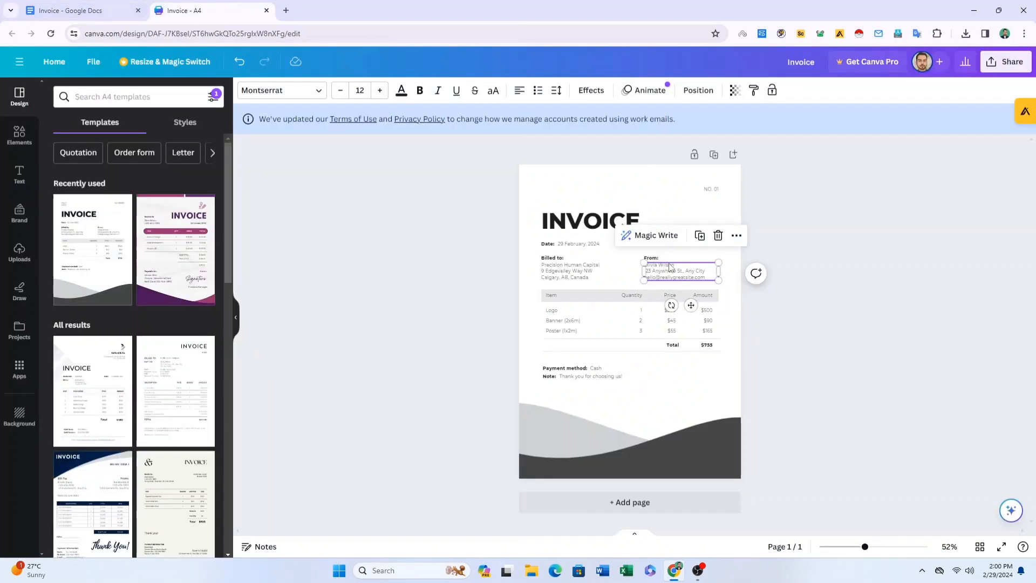
{"action": "double_click", "coordinate": [677, 269]}
{"action": "right_click", "coordinate": [677, 268]}
{"action": "left_click", "coordinate": [713, 333]}
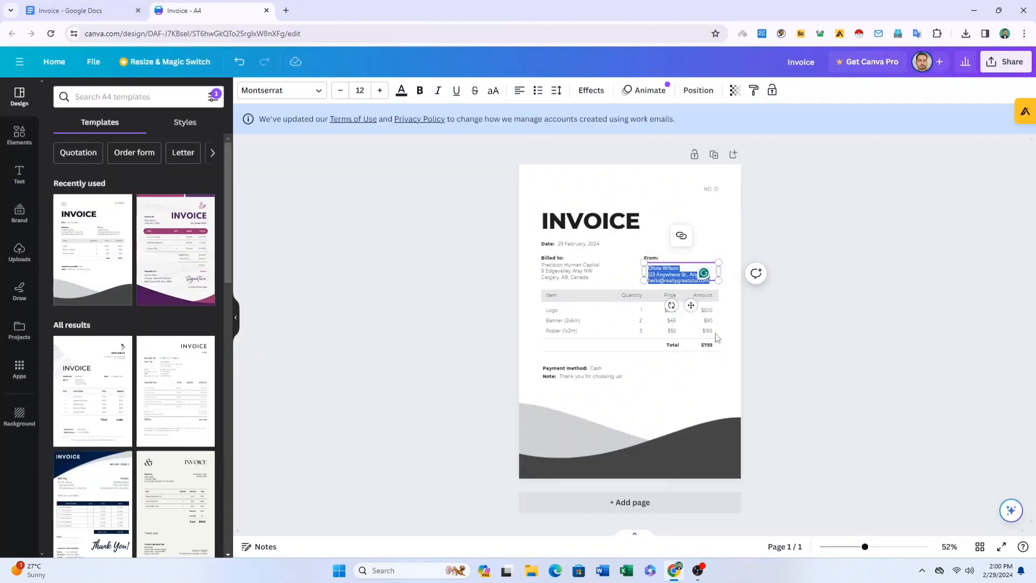
{"action": "left_click", "coordinate": [738, 288]}
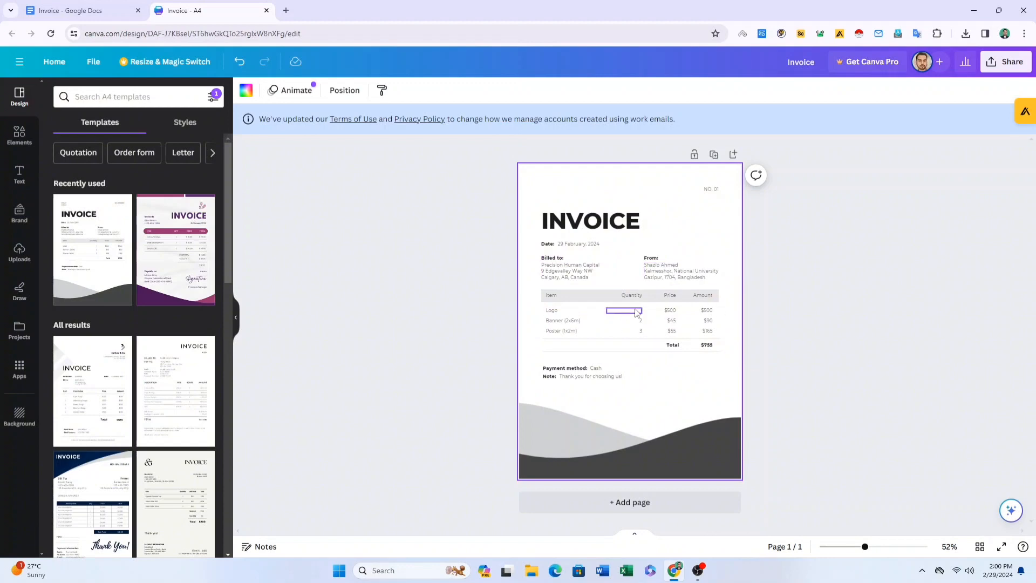
Delete the Banner row's item, quantity, price and amount texts from the invoice table
{"action": "left_click", "coordinate": [571, 322]}
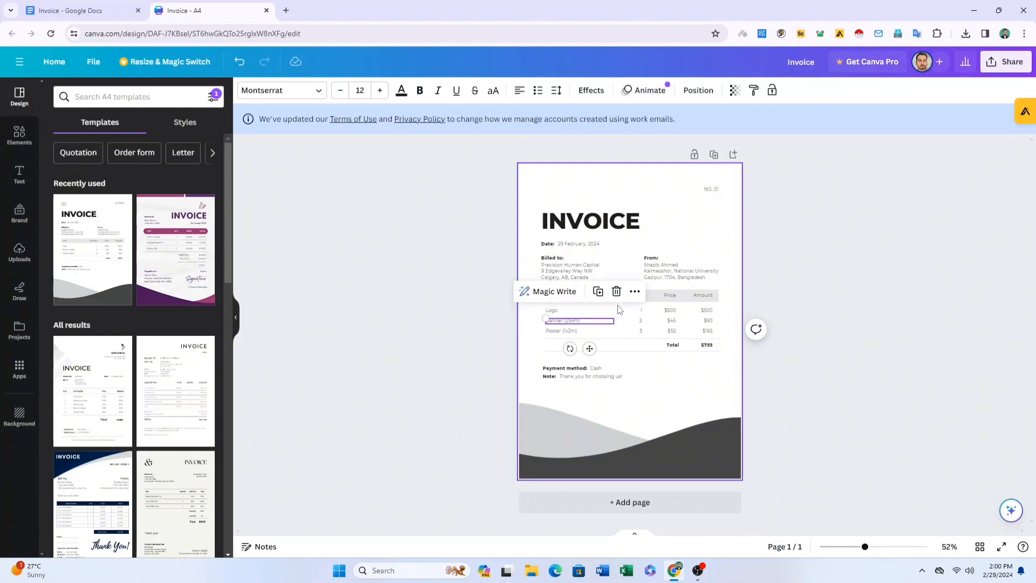
{"action": "left_click", "coordinate": [618, 293]}
{"action": "left_click", "coordinate": [643, 321]}
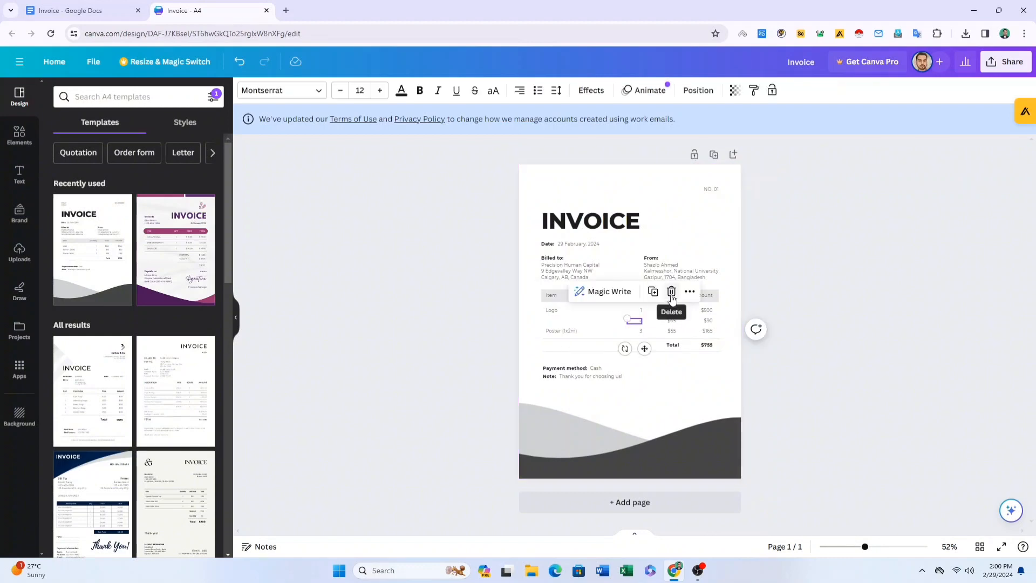
{"action": "left_click", "coordinate": [678, 291]}
{"action": "left_click", "coordinate": [669, 321]}
{"action": "left_click", "coordinate": [696, 291]}
{"action": "left_click", "coordinate": [707, 320]}
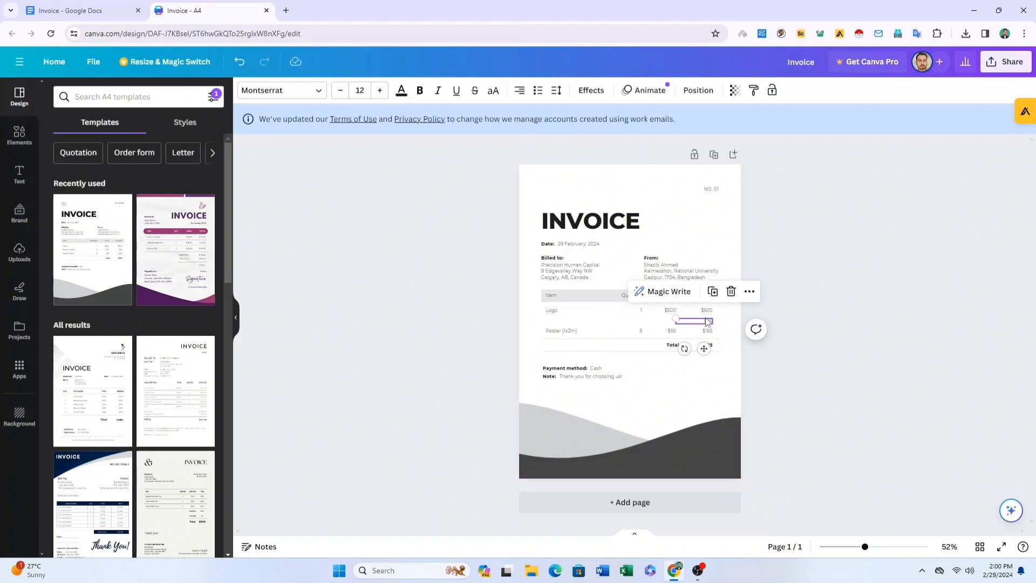
{"action": "left_click", "coordinate": [731, 291]}
Delete the Poster row's item, quantity, price and amount texts from the invoice table
{"action": "left_click", "coordinate": [566, 334]}
{"action": "left_click", "coordinate": [616, 301]}
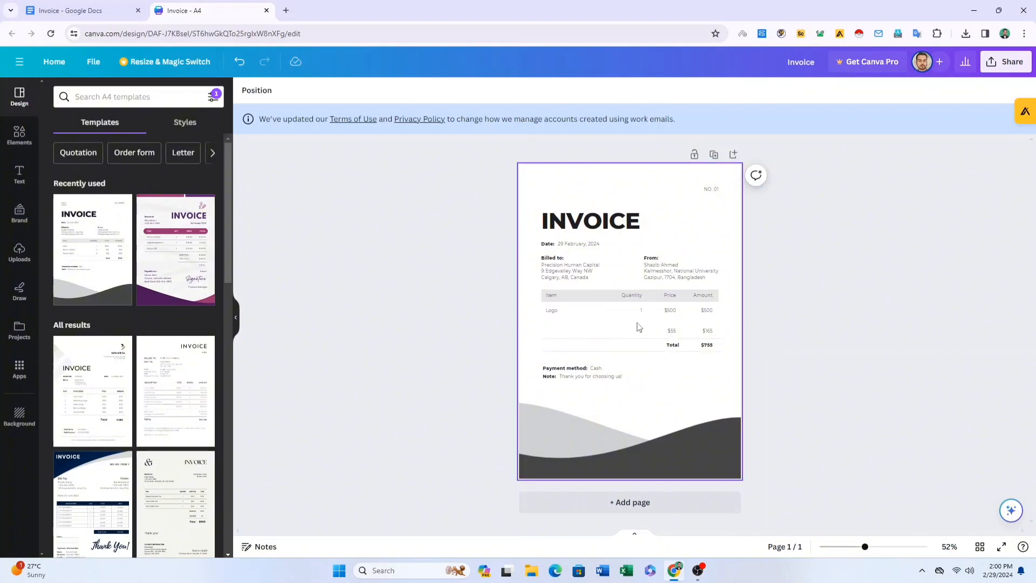
{"action": "left_click", "coordinate": [640, 330]}
{"action": "left_click", "coordinate": [672, 301]}
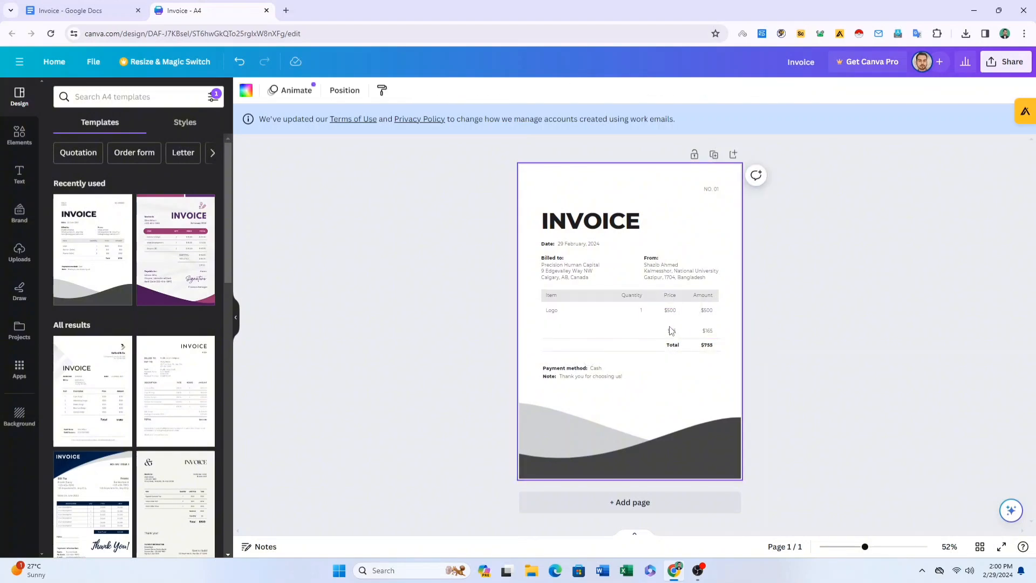
{"action": "left_click", "coordinate": [670, 330]}
{"action": "left_click", "coordinate": [694, 302]}
{"action": "left_click", "coordinate": [707, 331]}
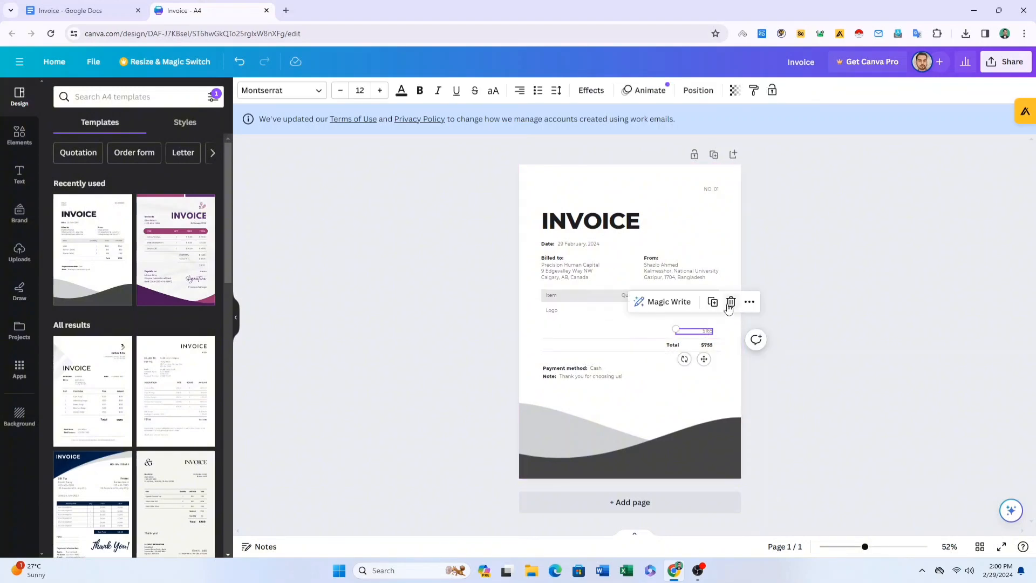
{"action": "left_click", "coordinate": [731, 302]}
Replace the "Logo" item name in the remaining table row with "Client Contact List"
{"action": "left_click", "coordinate": [557, 314]}
{"action": "double_click", "coordinate": [561, 311]}
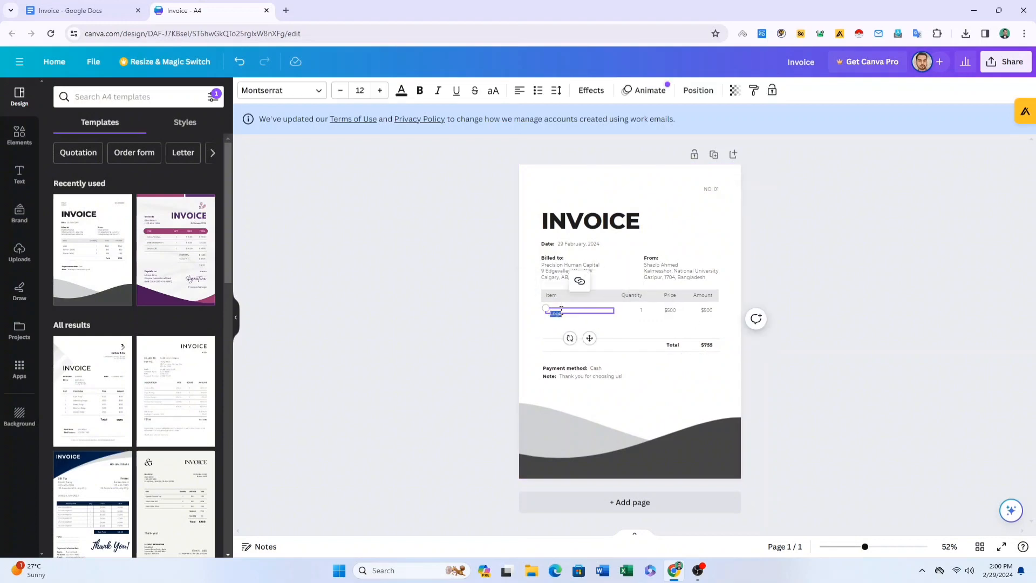
{"action": "type", "text": "Client"}
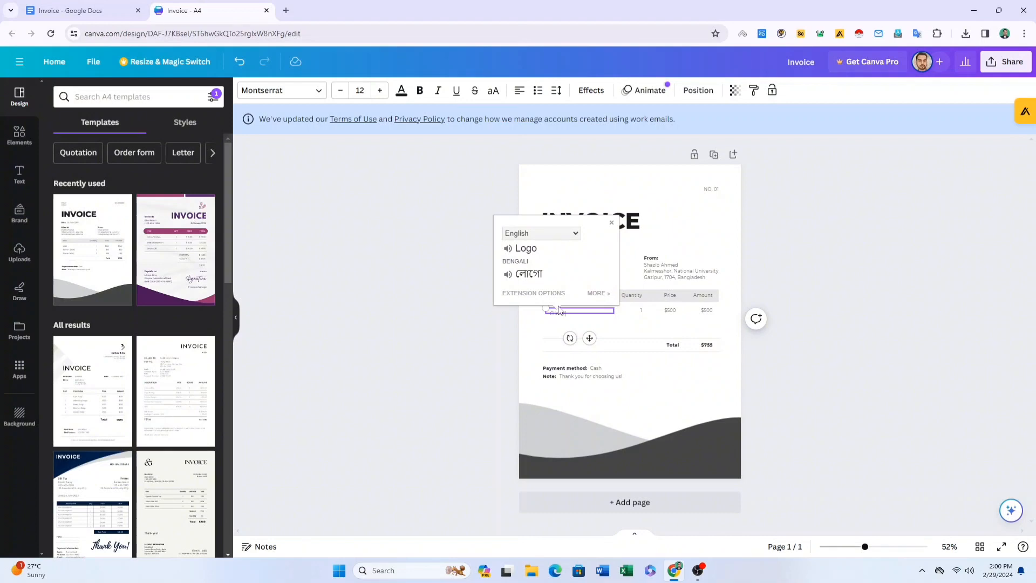
{"action": "left_click", "coordinate": [612, 223]}
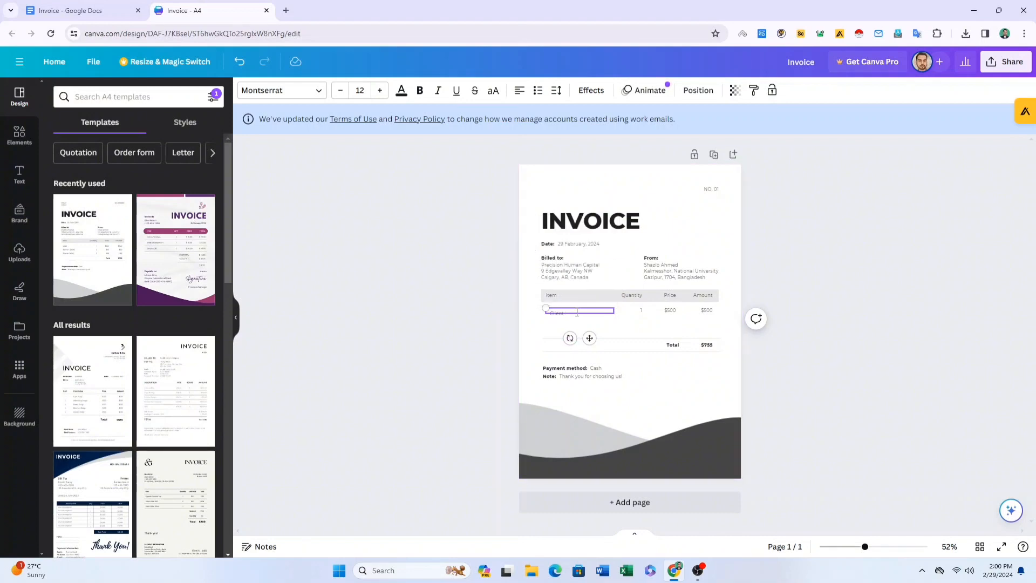
{"action": "type", "text": "ontact List"}
{"action": "left_click", "coordinate": [571, 320]}
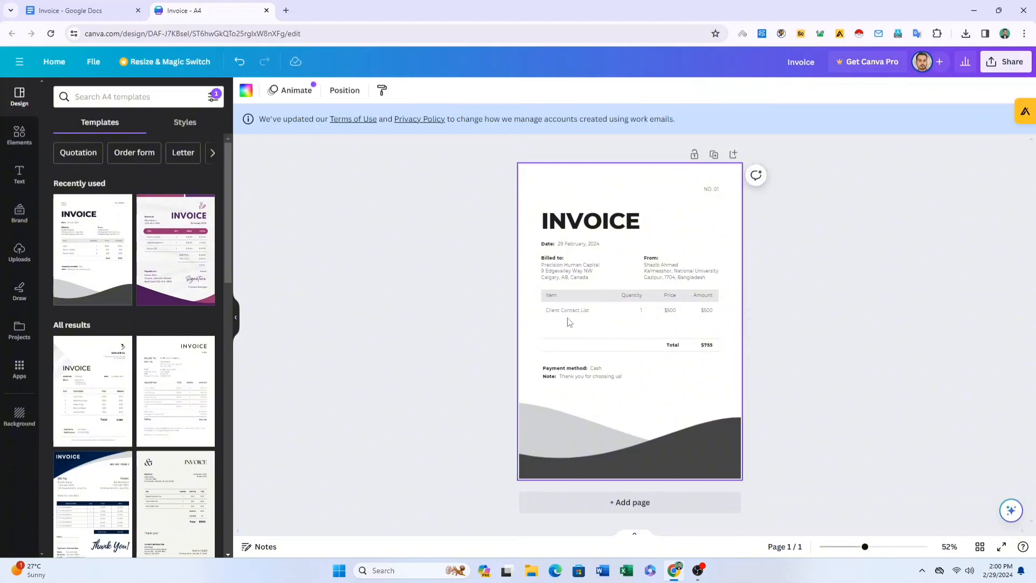
Set the Client Contact List row's quantity to 1000 and its price to $0.16
{"action": "left_click", "coordinate": [641, 311]}
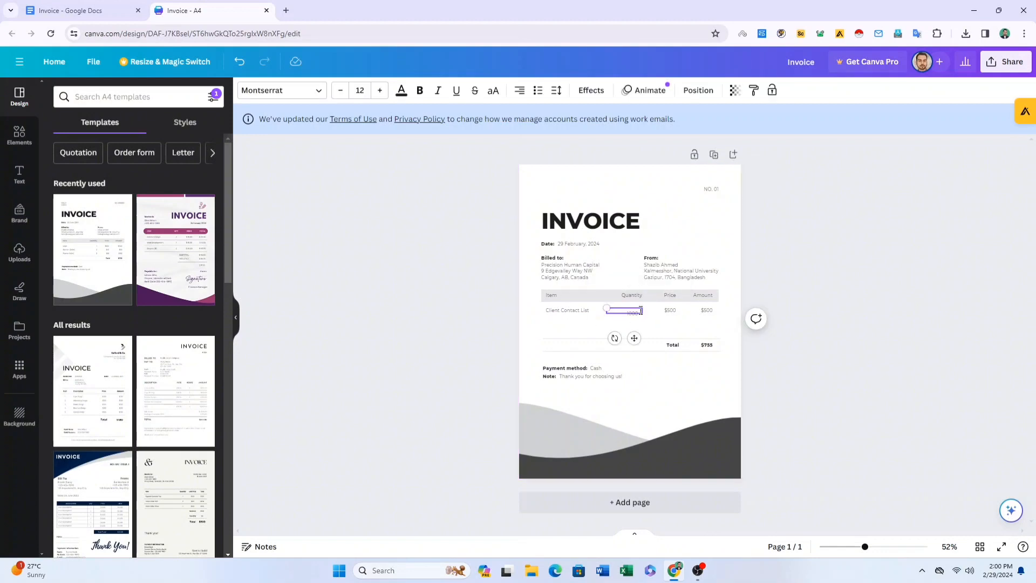
{"action": "left_click", "coordinate": [657, 329]}
{"action": "double_click", "coordinate": [673, 311]}
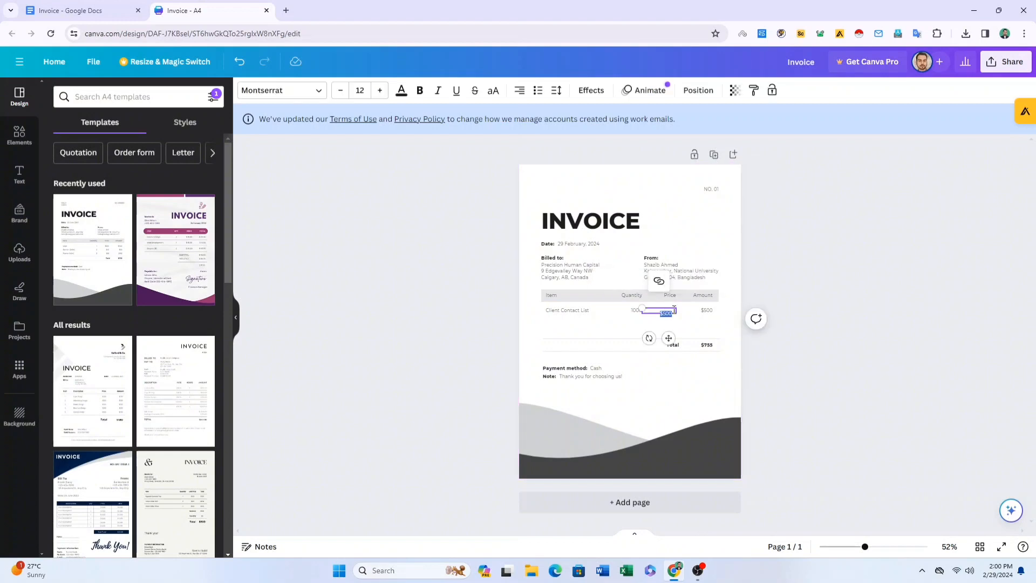
{"action": "left_click", "coordinate": [666, 313]}
{"action": "type", "text": "0"}
{"action": "left_click", "coordinate": [701, 328]}
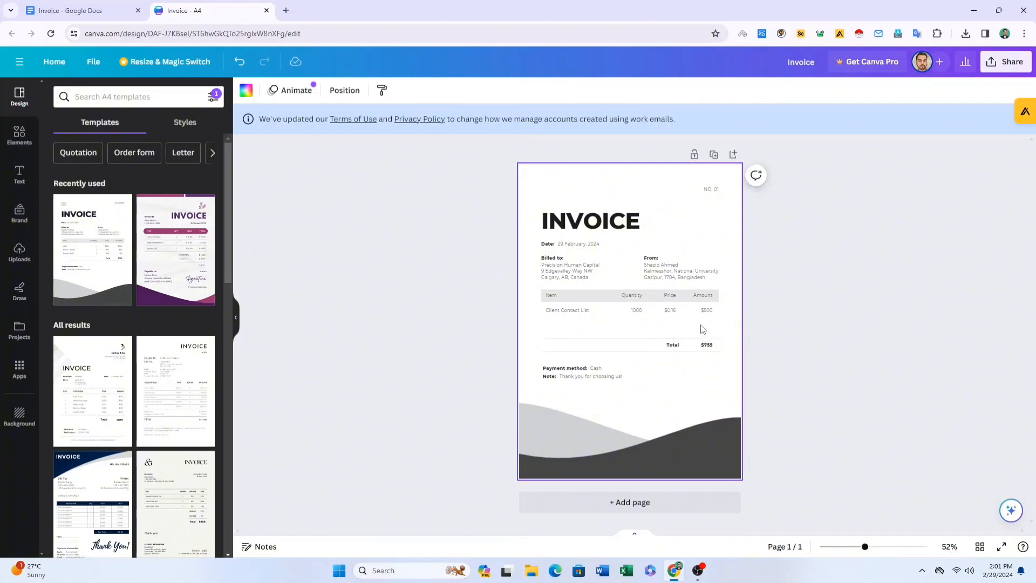
Set the Client Contact List row's amount to $160
{"action": "left_click", "coordinate": [711, 312]}
{"action": "double_click", "coordinate": [707, 313]}
{"action": "left_click", "coordinate": [701, 316]}
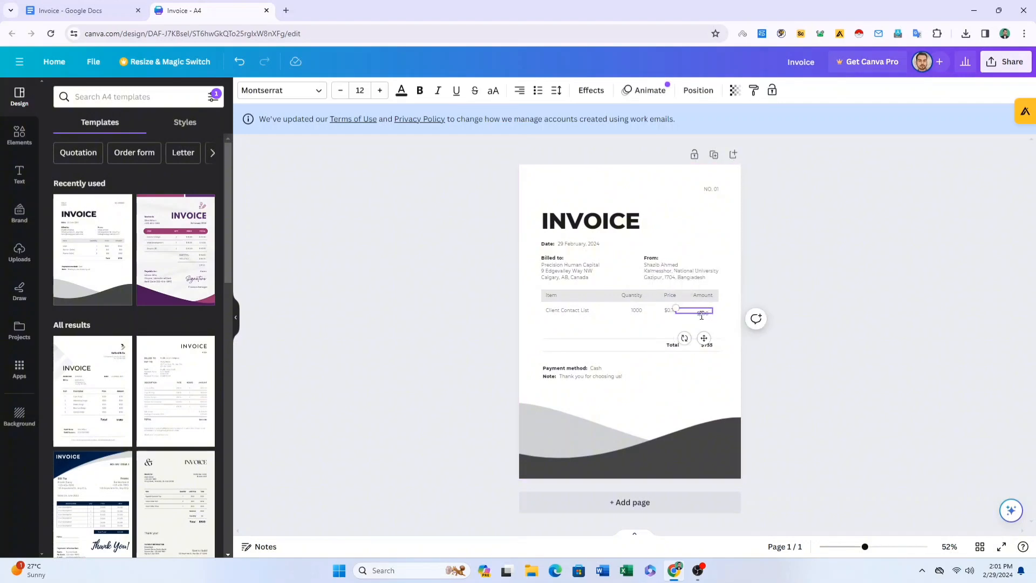
{"action": "type", "text": "$100"}
{"action": "left_click", "coordinate": [707, 318]}
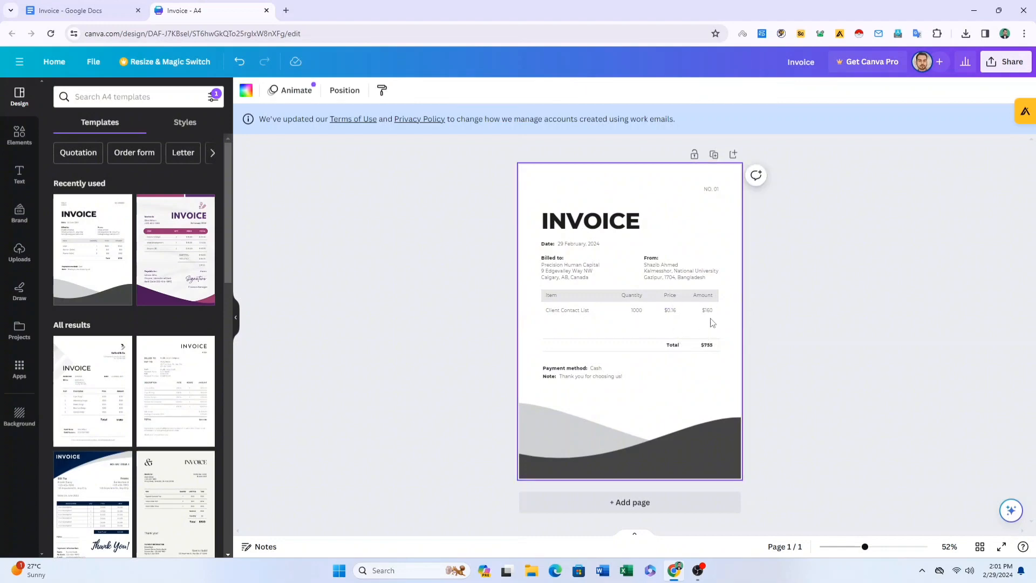
Set the invoice total to "$160 usd" and widen its text box to fit the value on one line
{"action": "left_click", "coordinate": [710, 342]}
{"action": "left_click", "coordinate": [707, 346]}
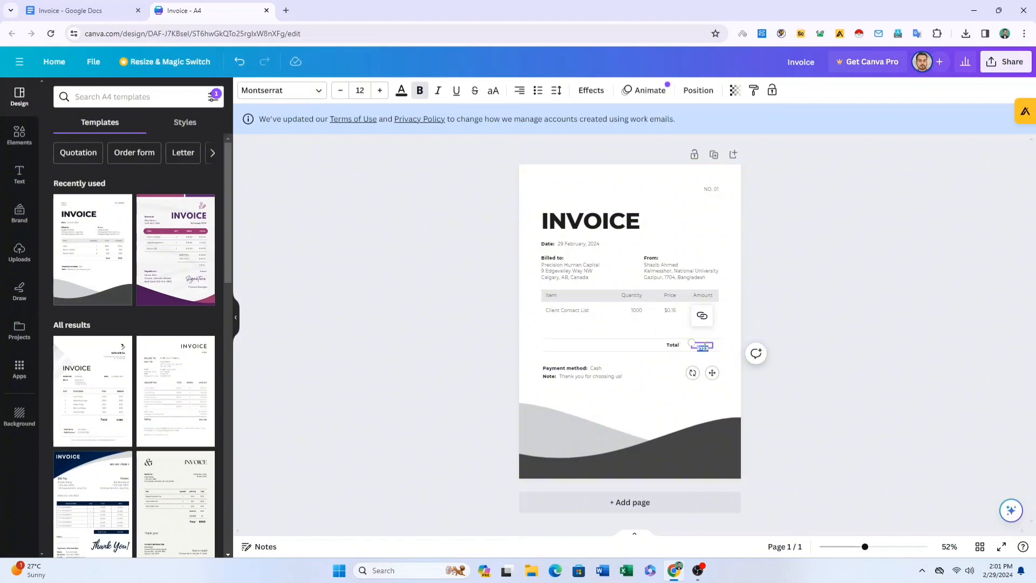
{"action": "left_click_drag", "start_coordinate": [707, 346], "coordinate": [711, 349]}
{"action": "type", "text": "160"}
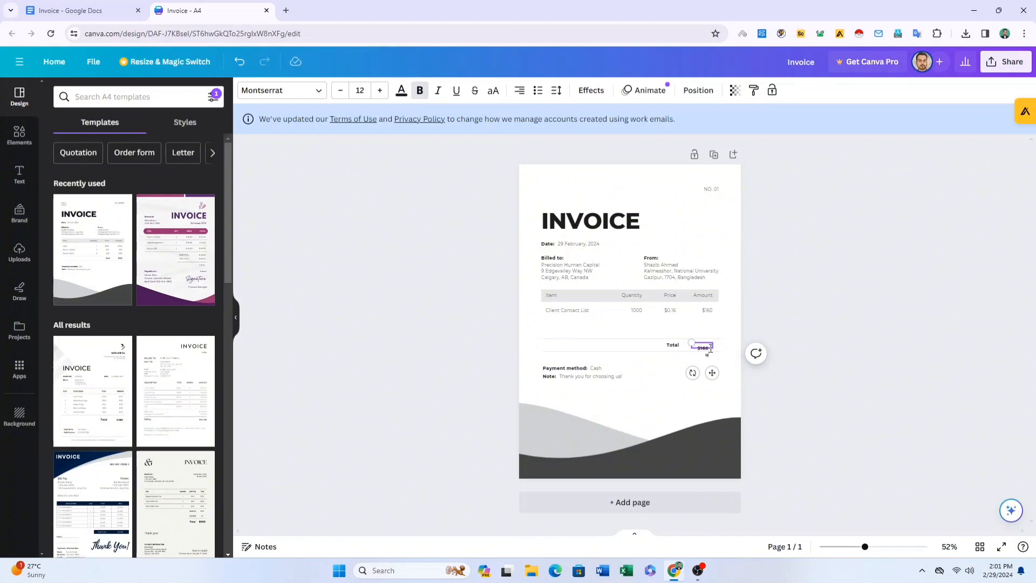
{"action": "left_click", "coordinate": [710, 409]}
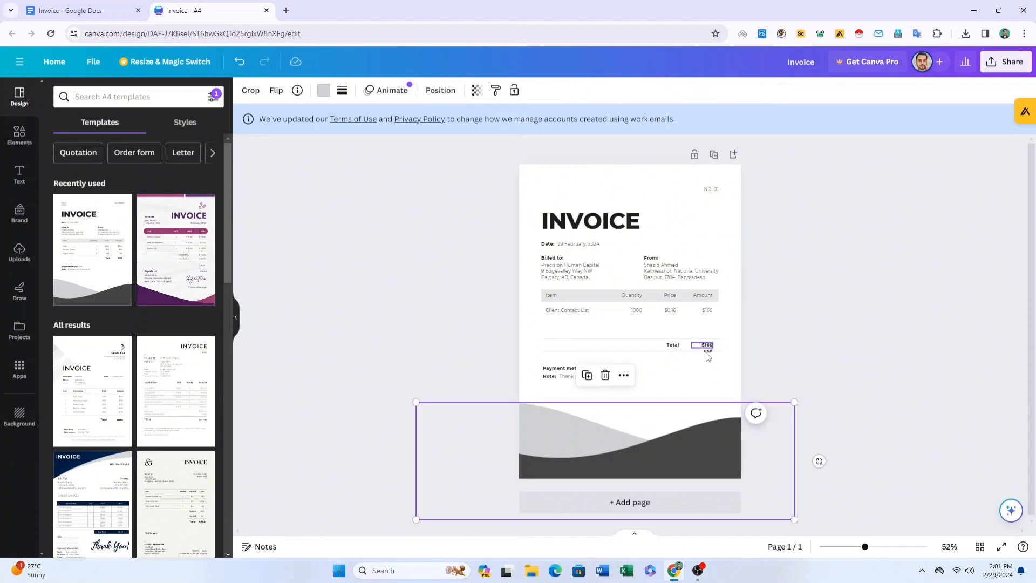
{"action": "left_click", "coordinate": [708, 349]}
{"action": "left_click_drag", "start_coordinate": [713, 346], "coordinate": [720, 347]}
{"action": "left_click", "coordinate": [702, 411]}
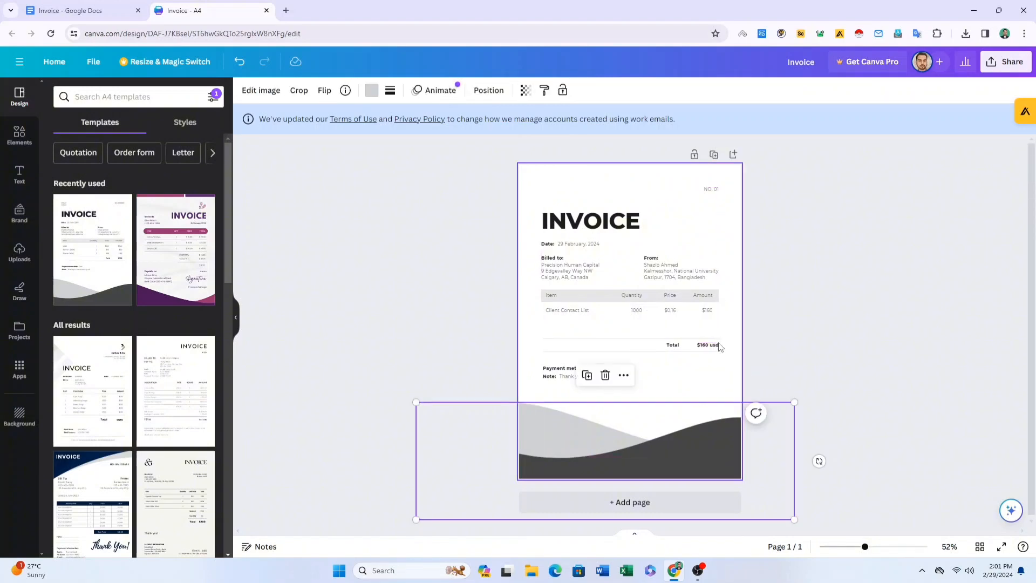
{"action": "left_click", "coordinate": [735, 374]}
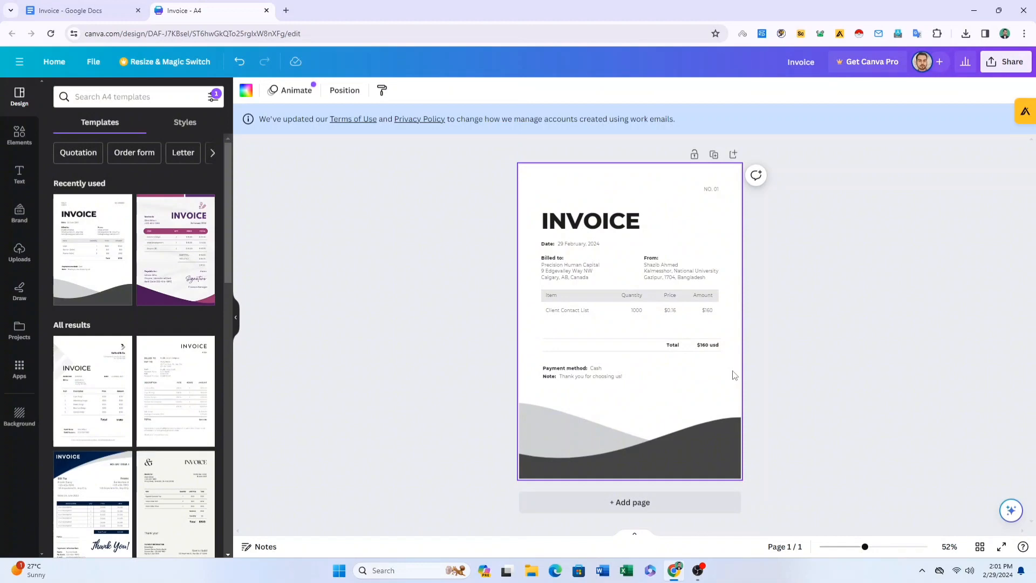
Nudge the "$160 usd" total slightly to the left, closer to its "Total" label
{"action": "left_click", "coordinate": [714, 346]}
{"action": "key", "text": "Left"}
{"action": "key", "text": "Left"}
{"action": "key", "text": "Left"}
{"action": "key", "text": "Left"}
{"action": "key", "text": "Left"}
{"action": "key", "text": "Left"}
{"action": "key", "text": "Left"}
{"action": "key", "text": "Left"}
{"action": "key", "text": "Left"}
{"action": "key", "text": "Left"}
{"action": "key", "text": "Left"}
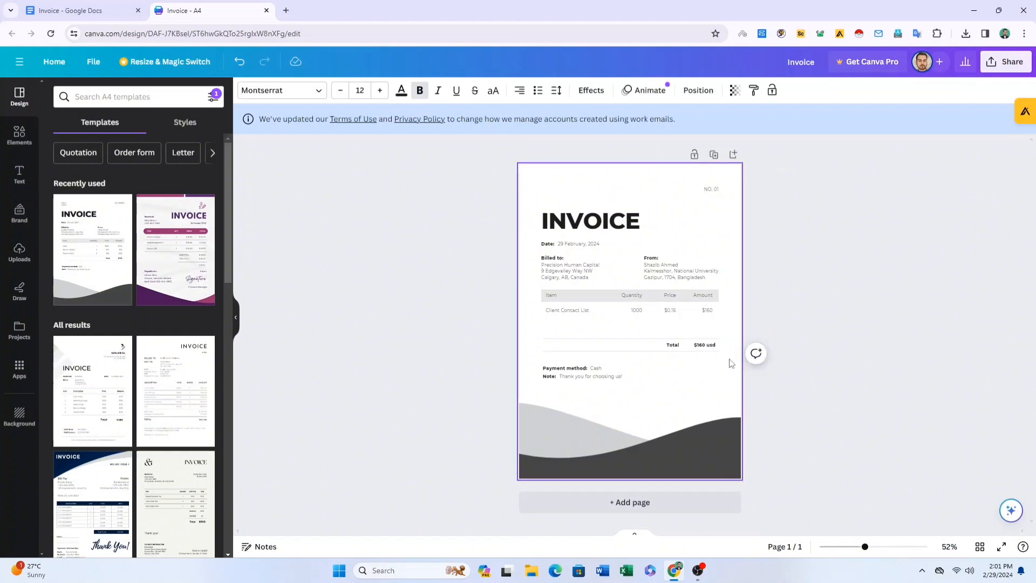
{"action": "left_click", "coordinate": [735, 374]}
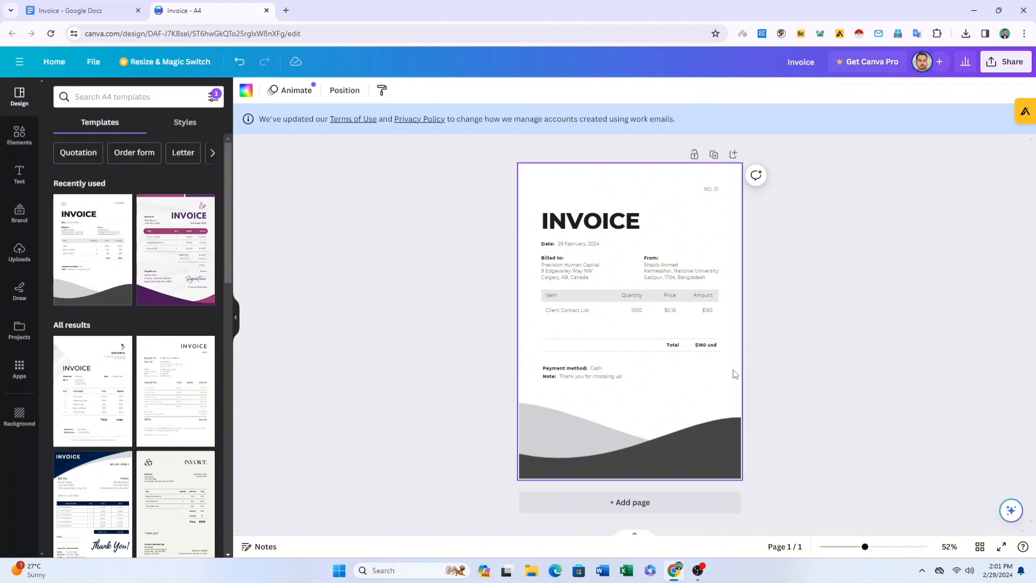